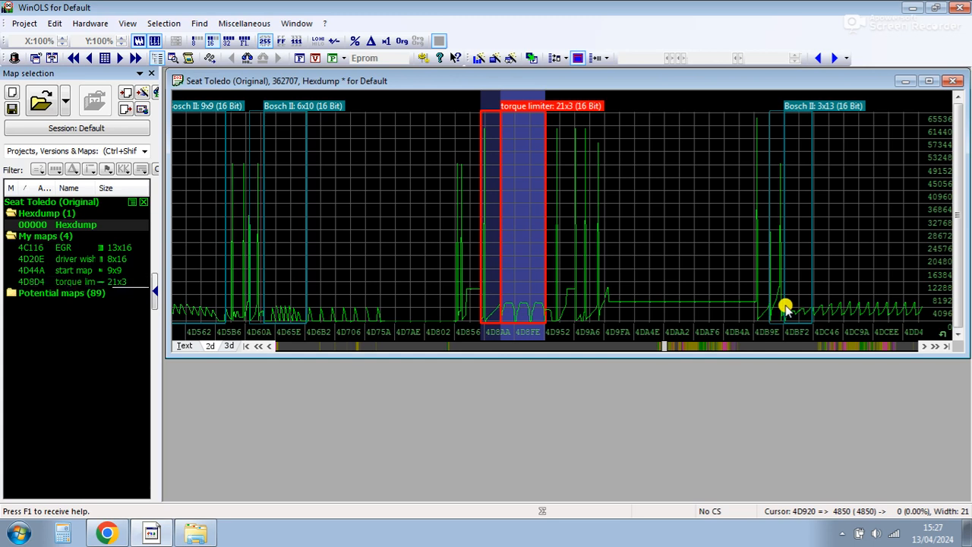
Delete the potential map Bosch II: 3x13 (16 Bit) near address 4DBF2 in the hexdump
{"action": "left_click", "coordinate": [935, 347]}
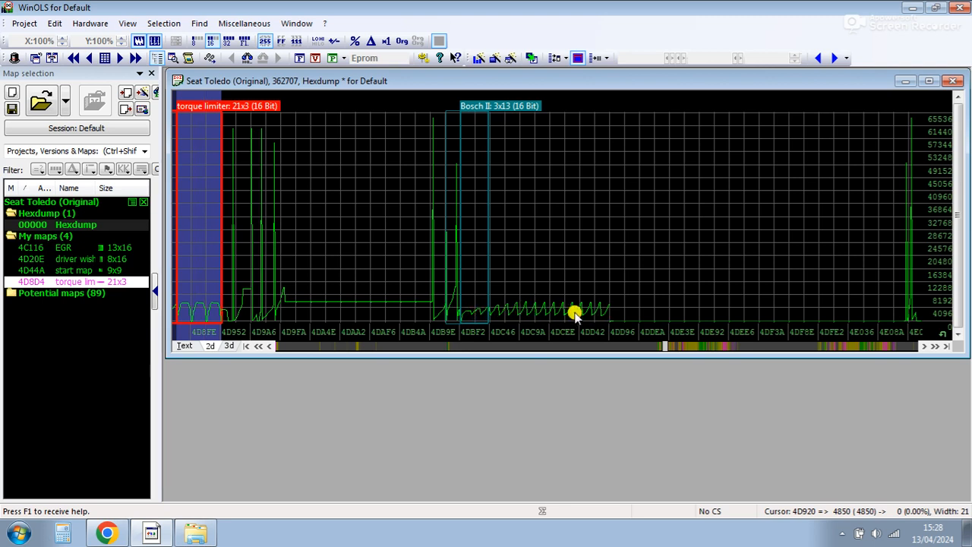
{"action": "right_click", "coordinate": [480, 110]}
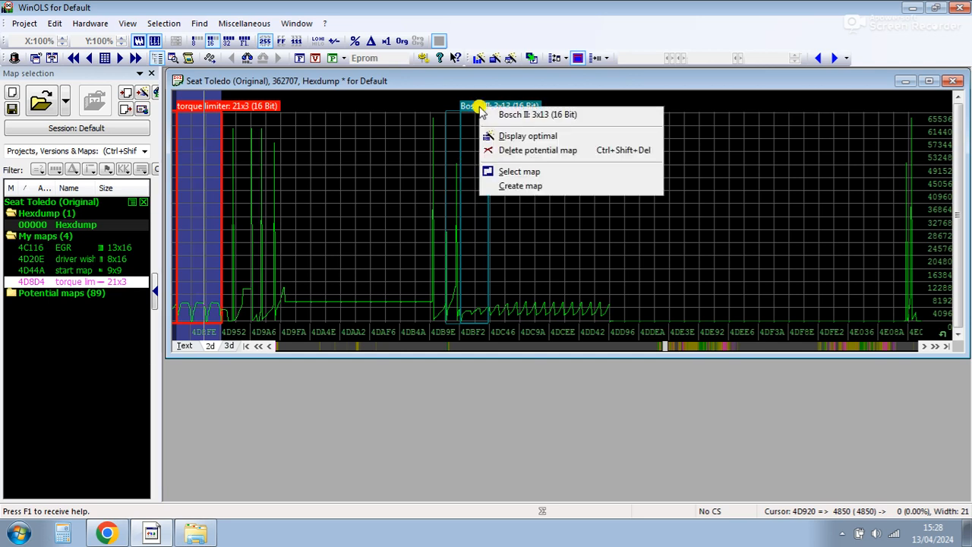
{"action": "left_click", "coordinate": [540, 152]}
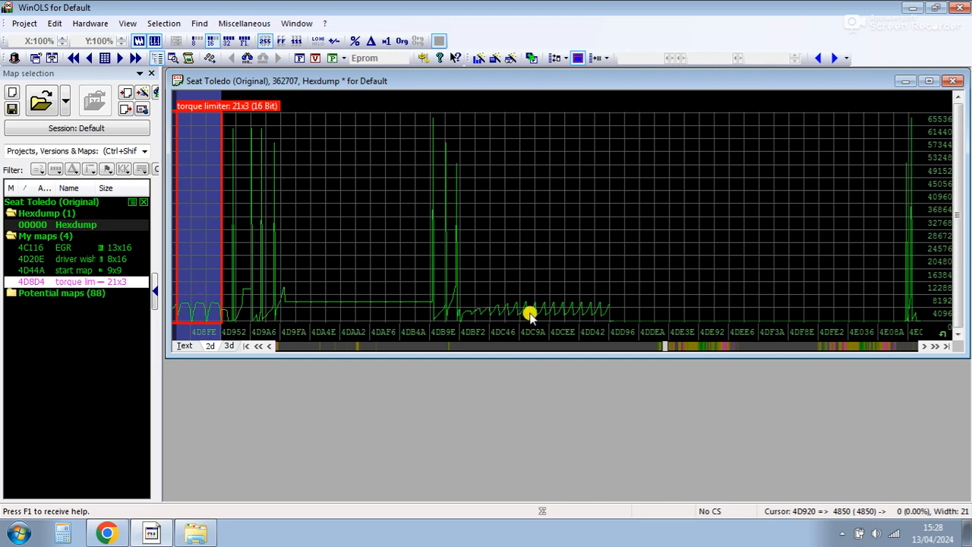
Place the cursor at address 4DBEA and show the hexdump there as text, with the following data rows in view
{"action": "left_click", "coordinate": [458, 310]}
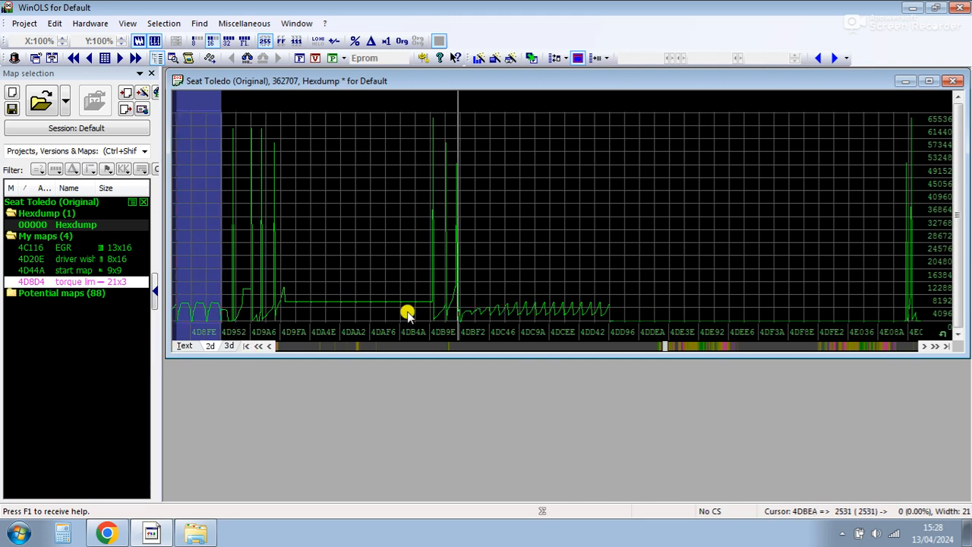
{"action": "left_click", "coordinate": [181, 344]}
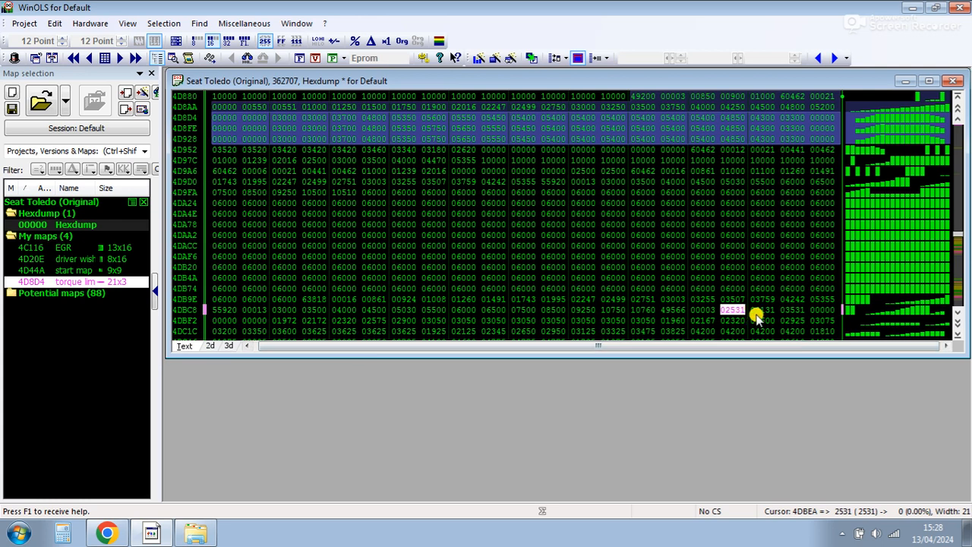
{"action": "scroll", "coordinate": [959, 325], "scroll_direction": "down", "scroll_amount": 4}
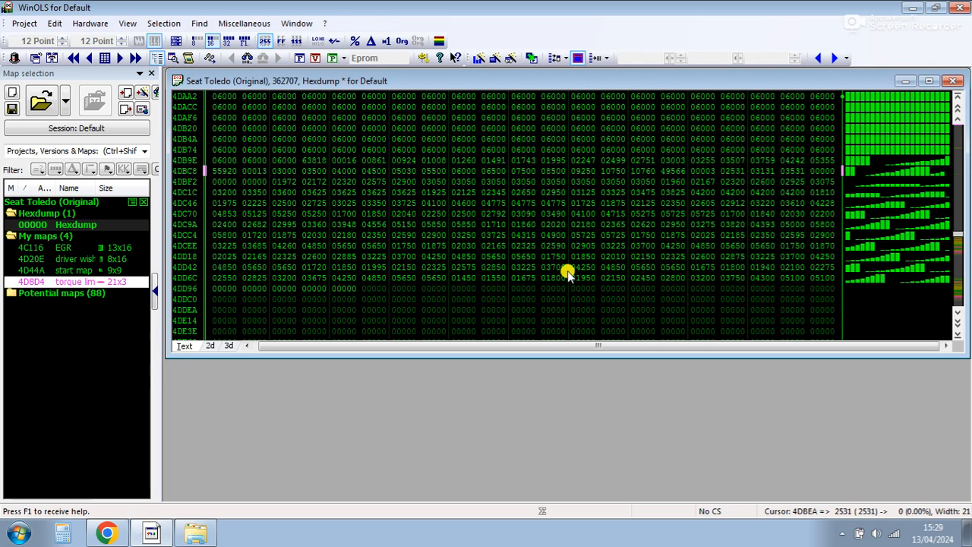
Narrow the hexdump rows to a width of 17 values, comparing neighbouring widths for alignment
{"action": "key", "text": "w"}
{"action": "key", "text": "w"}
{"action": "key", "text": "w"}
{"action": "key", "text": "w"}
{"action": "key", "text": "w"}
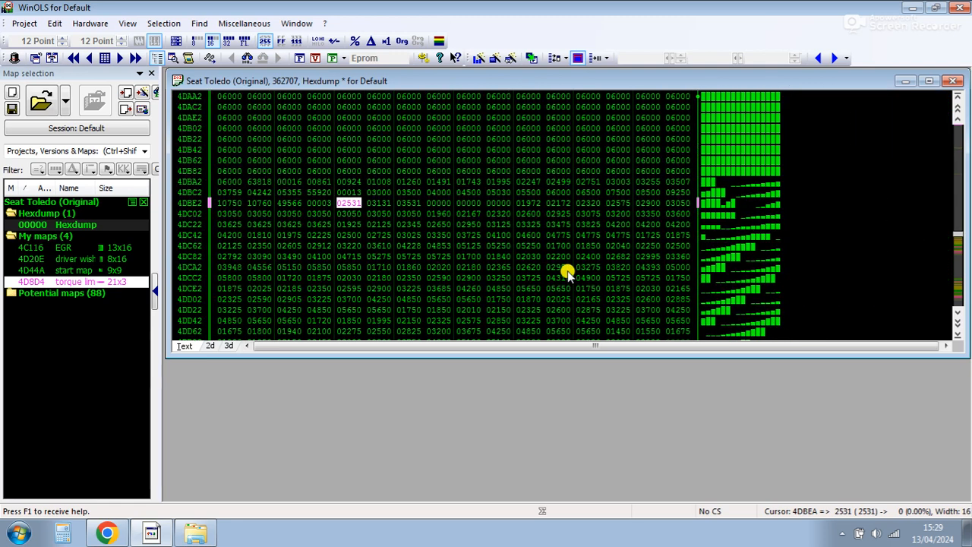
{"action": "key", "text": "m"}
{"action": "key", "text": "m"}
{"action": "key", "text": "m"}
{"action": "key", "text": "m"}
{"action": "key", "text": "m"}
{"action": "key", "text": "w"}
{"action": "key", "text": "w"}
{"action": "key", "text": "w"}
{"action": "key", "text": "w"}
{"action": "key", "text": "w"}
{"action": "key", "text": "w"}
{"action": "key", "text": "m"}
{"action": "key", "text": "m"}
{"action": "key", "text": "m"}
{"action": "key", "text": "m"}
{"action": "key", "text": "m"}
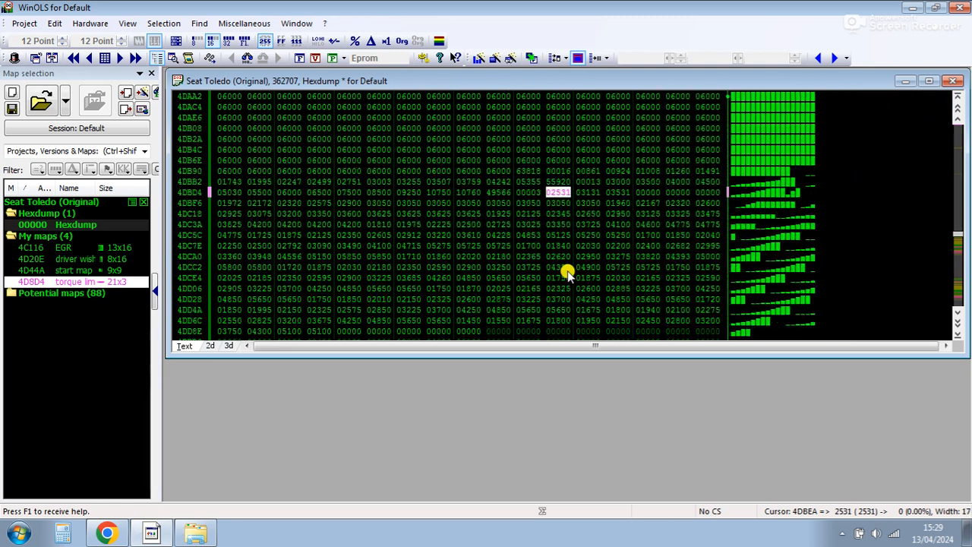
{"action": "key", "text": "w"}
{"action": "key", "text": "w"}
{"action": "key", "text": "w"}
{"action": "key", "text": "w"}
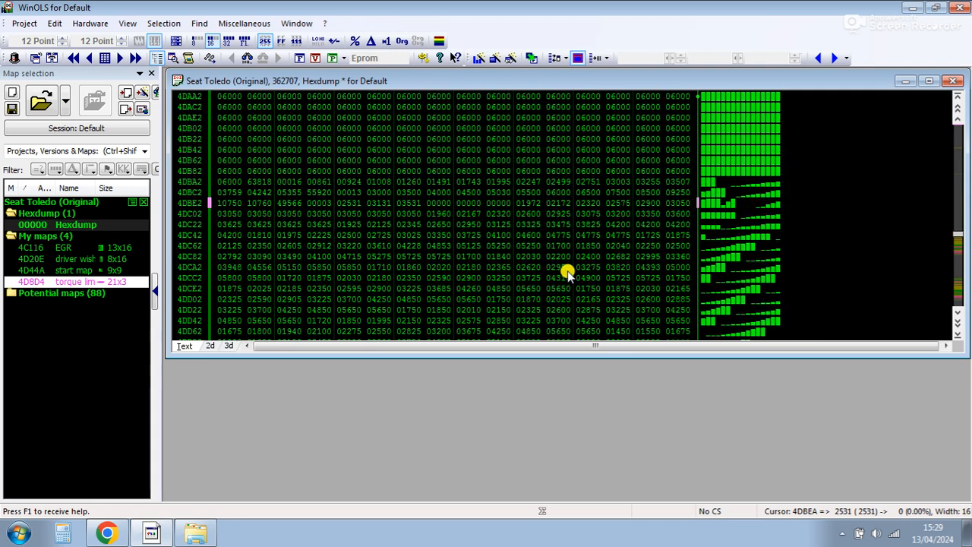
{"action": "key", "text": "m"}
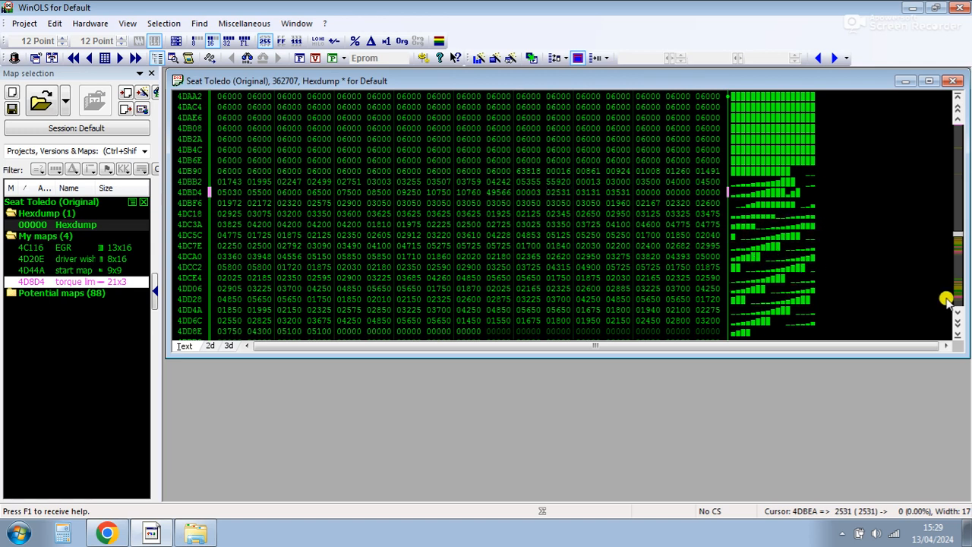
Make the hexdump window taller and narrow its rows to a width of 13 values
{"action": "left_click_drag", "start_coordinate": [927, 356], "coordinate": [923, 404]}
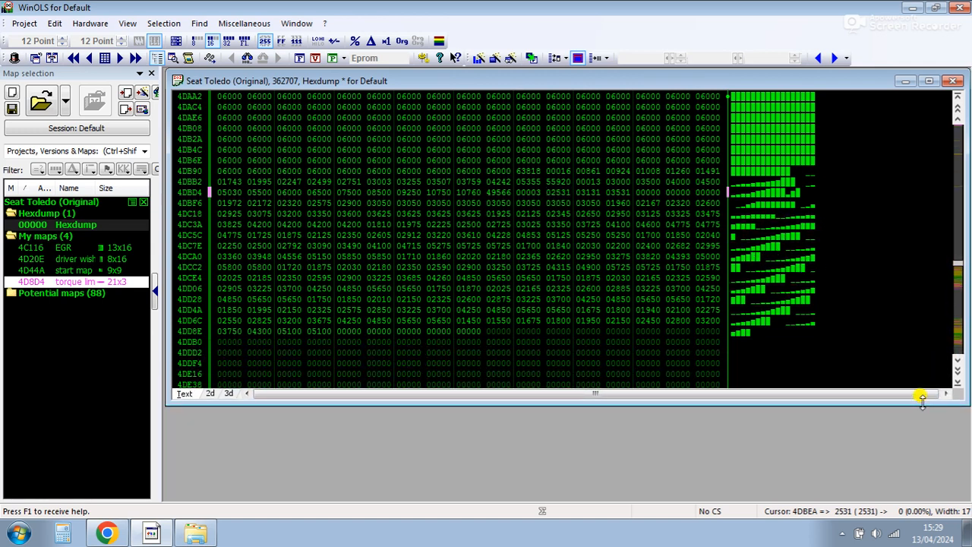
{"action": "left_click", "coordinate": [955, 372]}
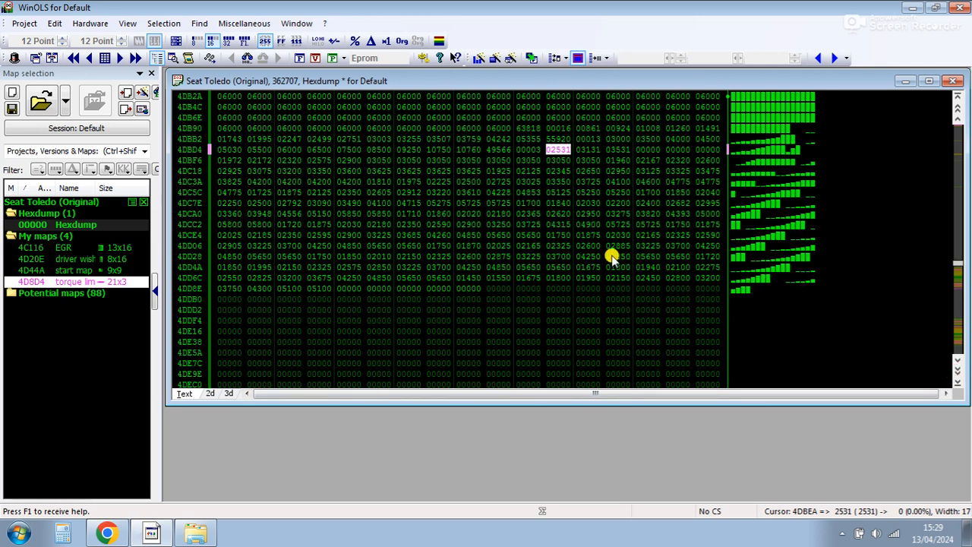
{"action": "key", "text": "w"}
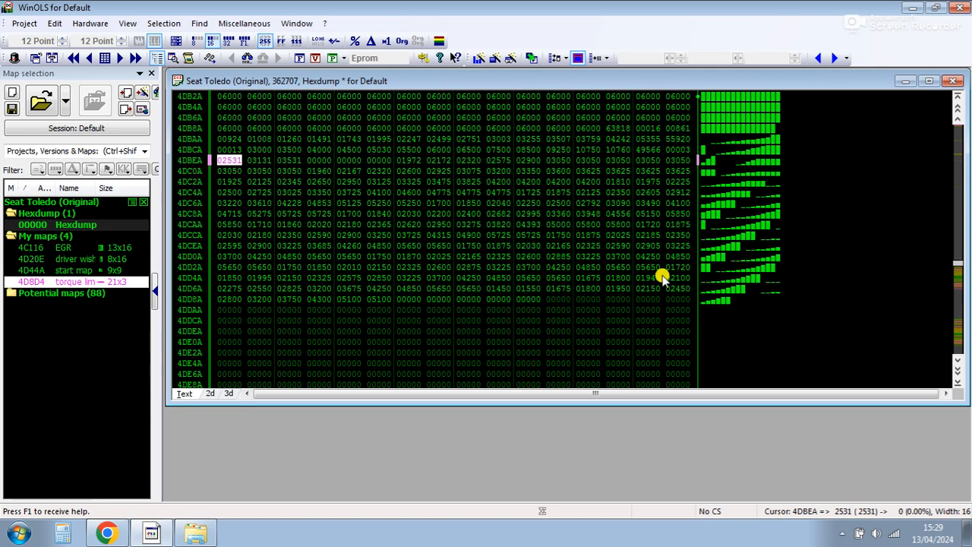
{"action": "key", "text": "shift+w"}
{"action": "key", "text": "shift+w"}
{"action": "key", "text": "shift+w"}
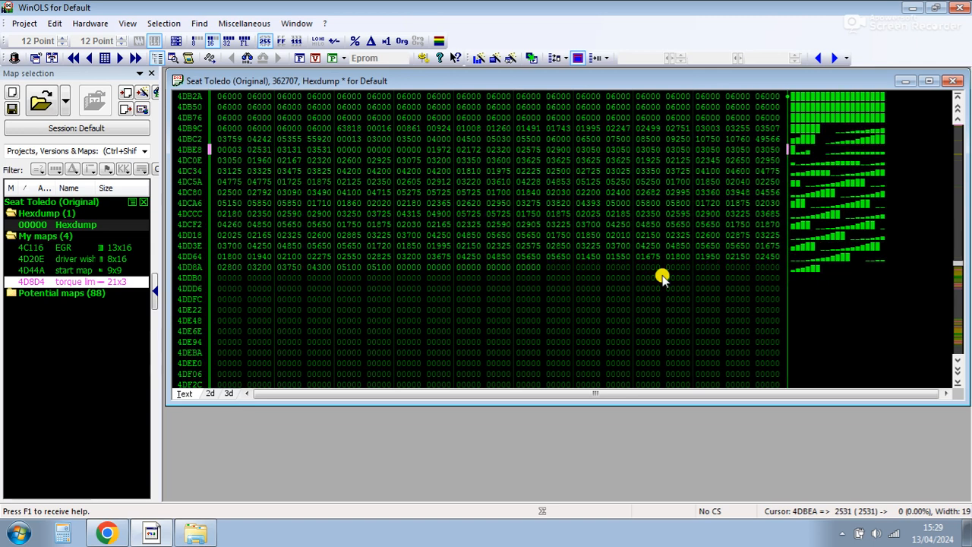
{"action": "key", "text": "w"}
{"action": "key", "text": "w"}
{"action": "key", "text": "w"}
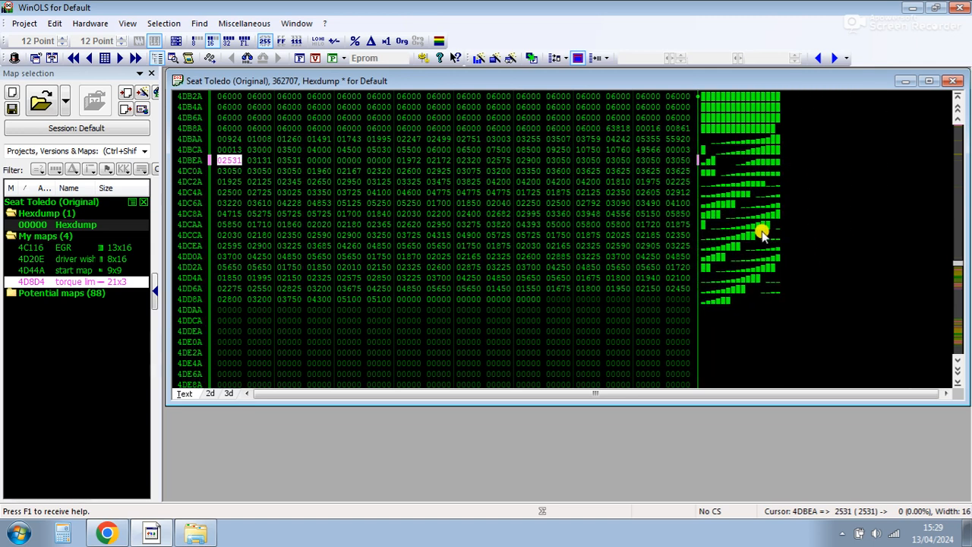
{"action": "key", "text": "w"}
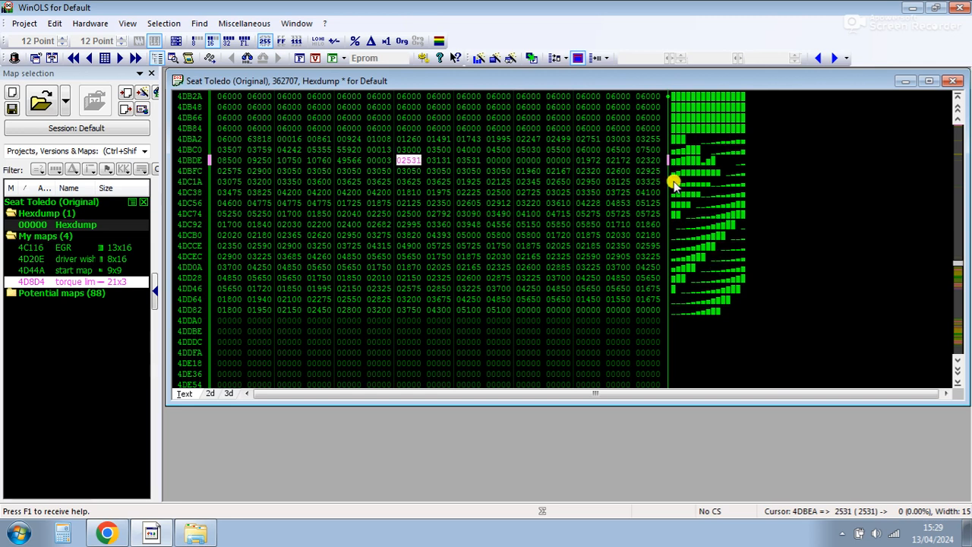
{"action": "key", "text": "w"}
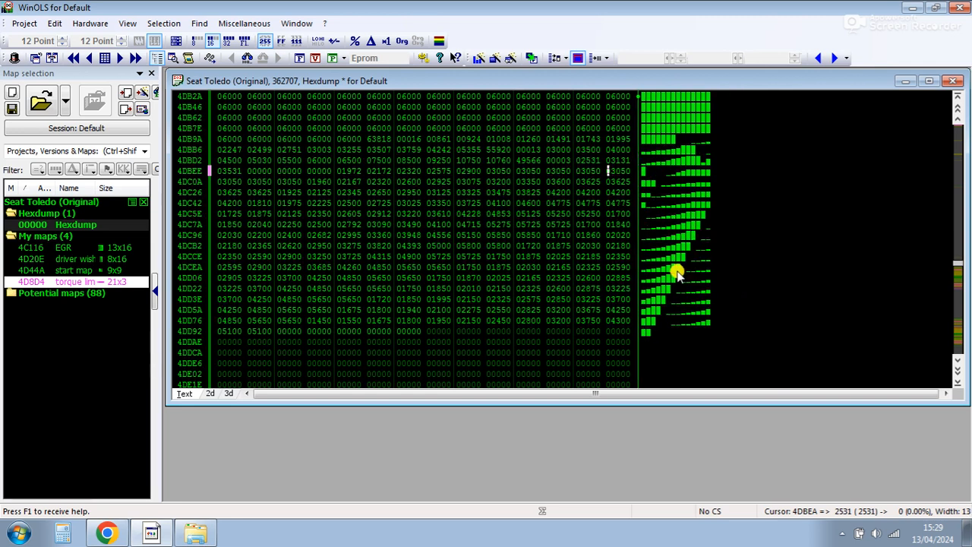
{"action": "key", "text": "w"}
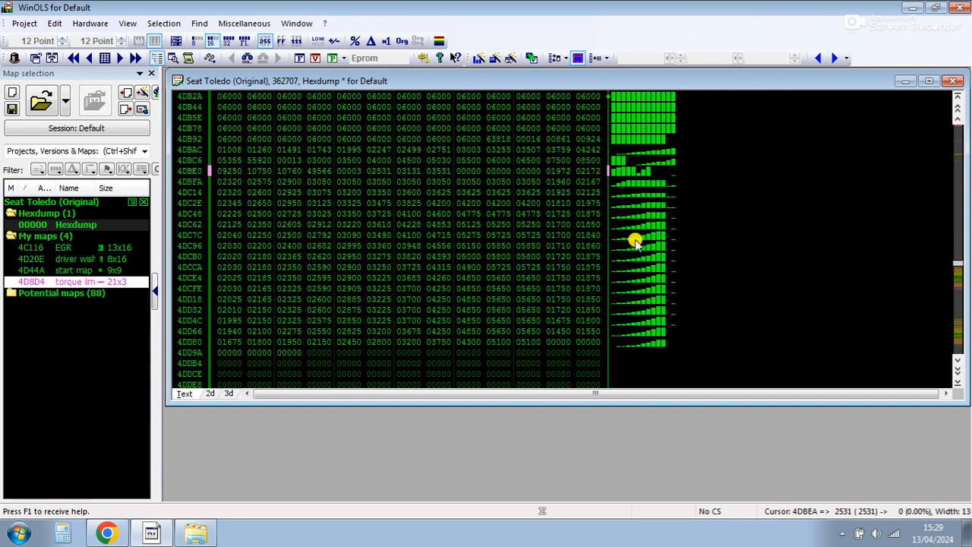
Examine the individual cell values of the map in the rows around address 4DCE4
{"action": "left_click", "coordinate": [558, 278]}
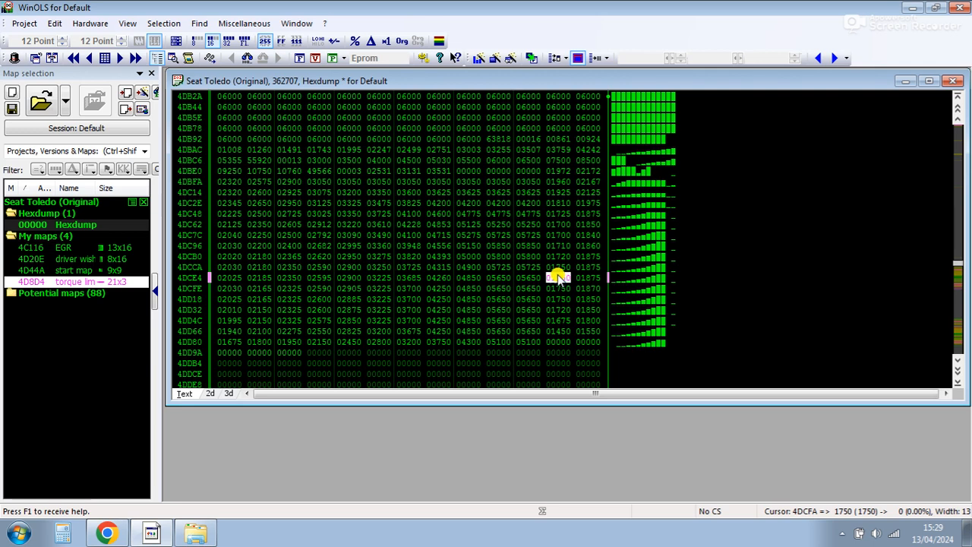
{"action": "key", "text": "Right"}
{"action": "key", "text": "Left"}
{"action": "key", "text": "Left"}
{"action": "key", "text": "Left"}
{"action": "key", "text": "Left"}
{"action": "key", "text": "Left"}
{"action": "key", "text": "Left"}
{"action": "key", "text": "Left"}
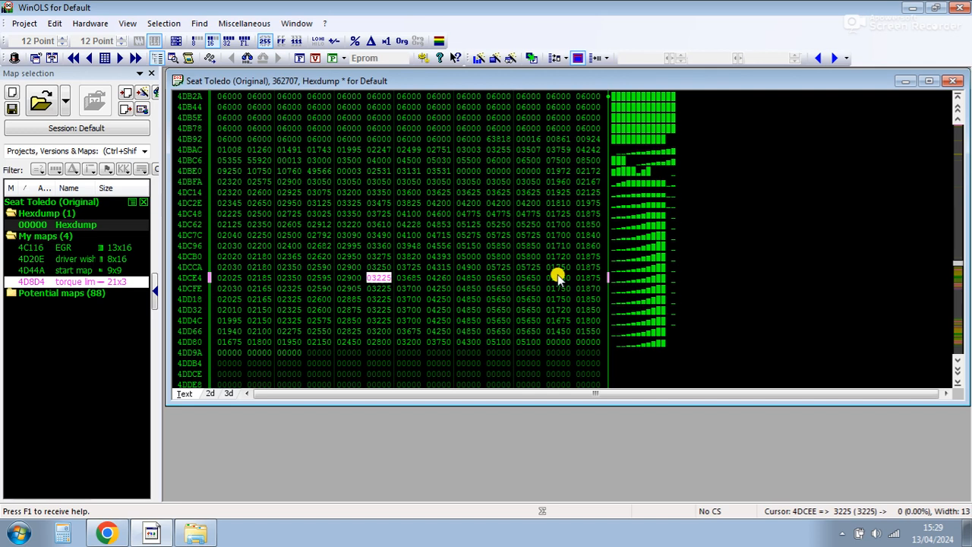
{"action": "key", "text": "Right"}
{"action": "key", "text": "Right"}
{"action": "key", "text": "Right"}
{"action": "key", "text": "Up"}
{"action": "key", "text": "Up"}
{"action": "key", "text": "Up"}
{"action": "key", "text": "Left"}
{"action": "key", "text": "Left"}
{"action": "key", "text": "Left"}
{"action": "key", "text": "Down"}
{"action": "key", "text": "Down"}
{"action": "key", "text": "Down"}
{"action": "key", "text": "Down"}
{"action": "key", "text": "Left"}
{"action": "key", "text": "Left"}
{"action": "key", "text": "Left"}
{"action": "key", "text": "Left"}
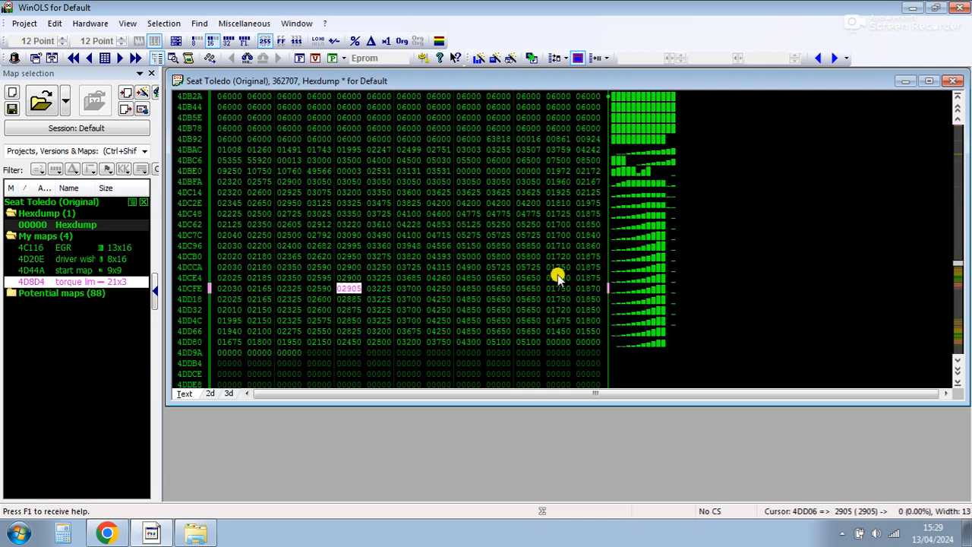
Shift the hexdump's column alignment until each map row starts with its lowest value, with one row beginning at address 4DBF6
{"action": "key", "text": "Right"}
{"action": "key", "text": "Right"}
{"action": "key", "text": "Right"}
{"action": "key", "text": "ctrl+Left"}
{"action": "key", "text": "ctrl+Right"}
{"action": "key", "text": "ctrl+Right"}
{"action": "key", "text": "ctrl+Right"}
{"action": "key", "text": "ctrl+Right"}
{"action": "key", "text": "ctrl+Right"}
{"action": "key", "text": "ctrl+Right"}
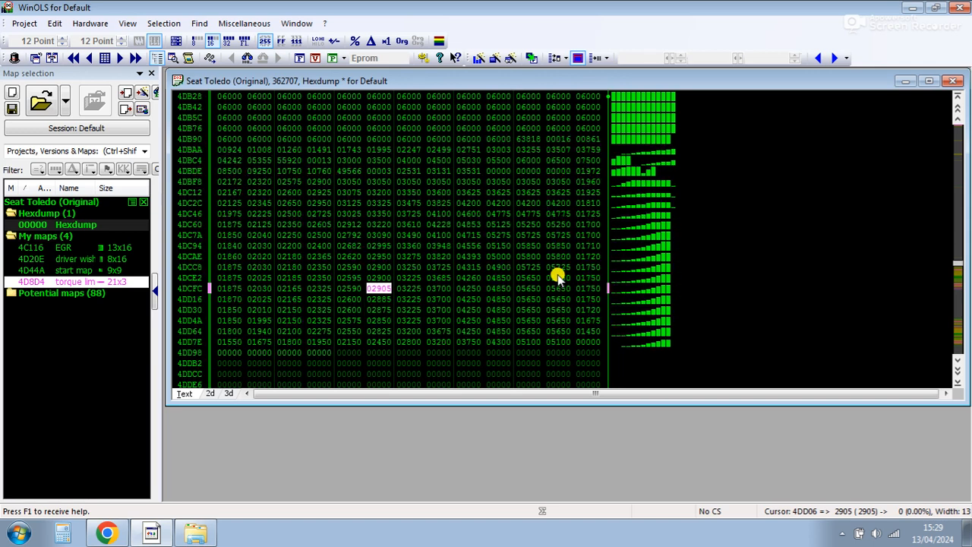
{"action": "key", "text": "Right"}
{"action": "key", "text": "ctrl+Right"}
{"action": "key", "text": "ctrl+Right"}
{"action": "key", "text": "ctrl+Left"}
{"action": "key", "text": "ctrl+Left"}
{"action": "key", "text": "ctrl+Left"}
{"action": "key", "text": "ctrl+Left"}
{"action": "key", "text": "ctrl+Left"}
{"action": "key", "text": "ctrl+Left"}
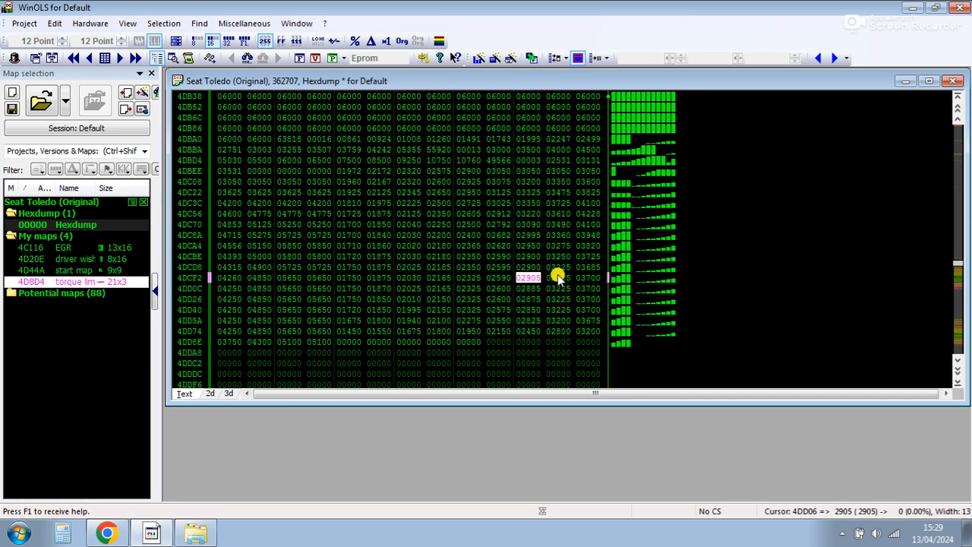
{"action": "key", "text": "ctrl+Left"}
{"action": "key", "text": "ctrl+Left"}
{"action": "key", "text": "ctrl+Left"}
{"action": "key", "text": "ctrl+Left"}
{"action": "key", "text": "ctrl+Left"}
{"action": "key", "text": "ctrl+Left"}
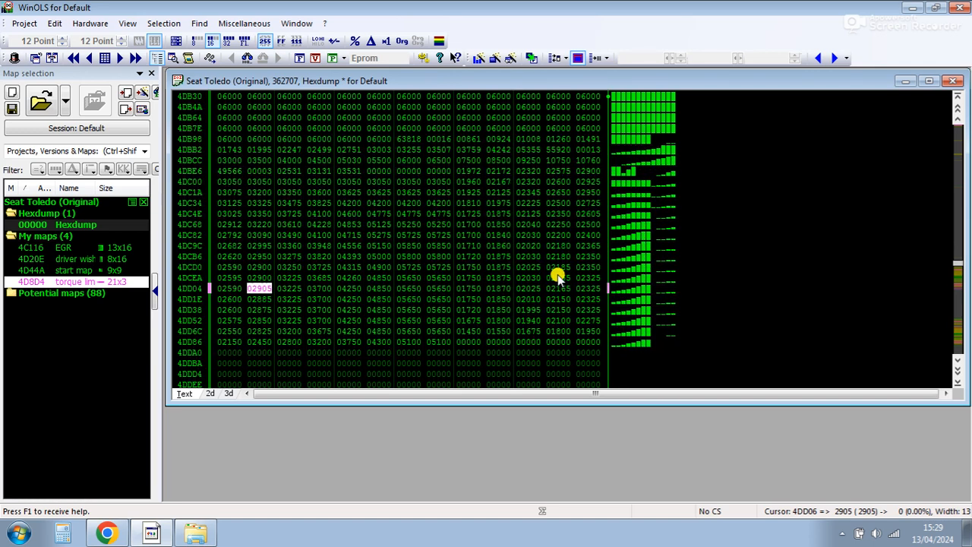
{"action": "key", "text": "ctrl+Right"}
{"action": "key", "text": "ctrl+Right"}
{"action": "key", "text": "ctrl+Right"}
{"action": "key", "text": "ctrl+Right"}
{"action": "key", "text": "ctrl+Right"}
{"action": "key", "text": "ctrl+Right"}
{"action": "key", "text": "ctrl+Right"}
{"action": "key", "text": "ctrl+Right"}
{"action": "key", "text": "ctrl+Right"}
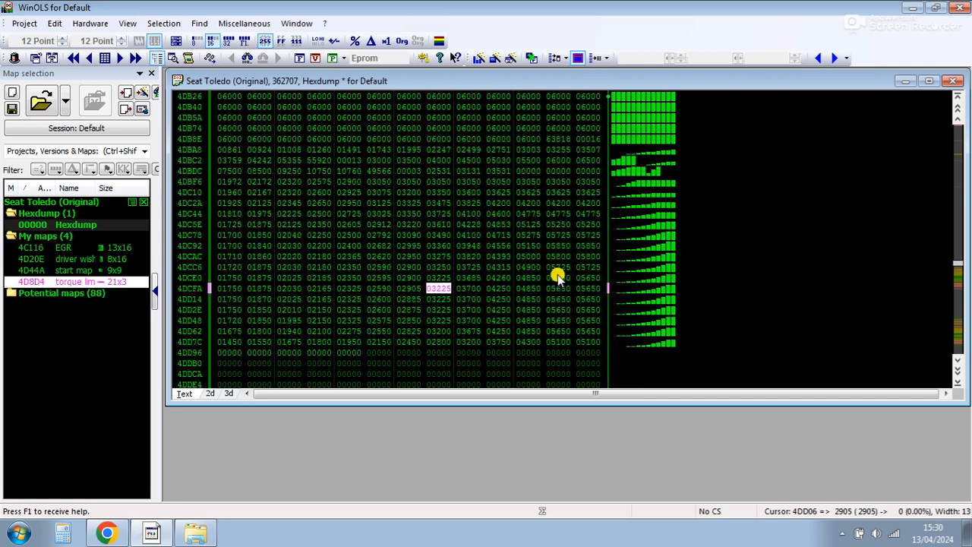
{"action": "key", "text": "ctrl+Left"}
{"action": "key", "text": "ctrl+Left"}
{"action": "key", "text": "ctrl+Left"}
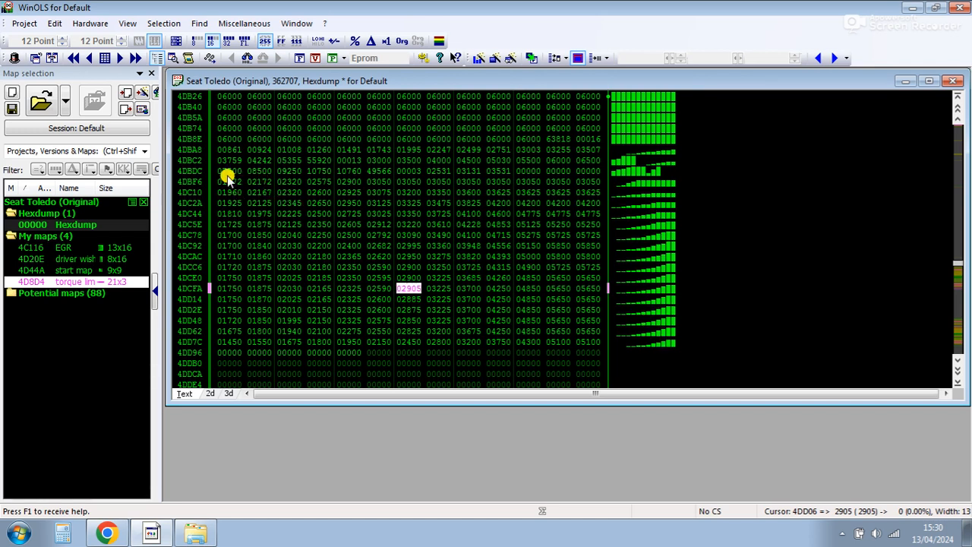
{"action": "left_click_drag", "start_coordinate": [220, 173], "coordinate": [251, 188]}
{"action": "left_click_drag", "start_coordinate": [403, 311], "coordinate": [262, 213]}
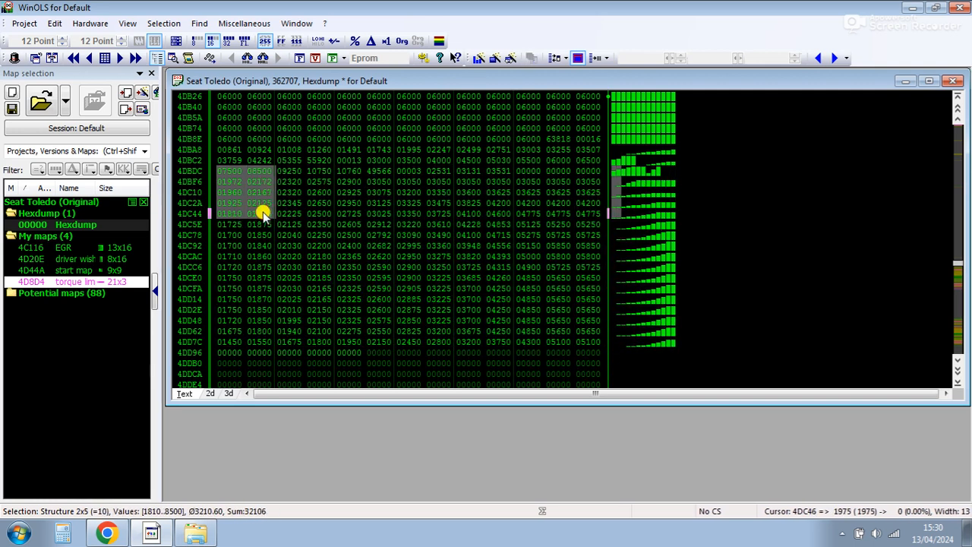
{"action": "left_click", "coordinate": [262, 213]}
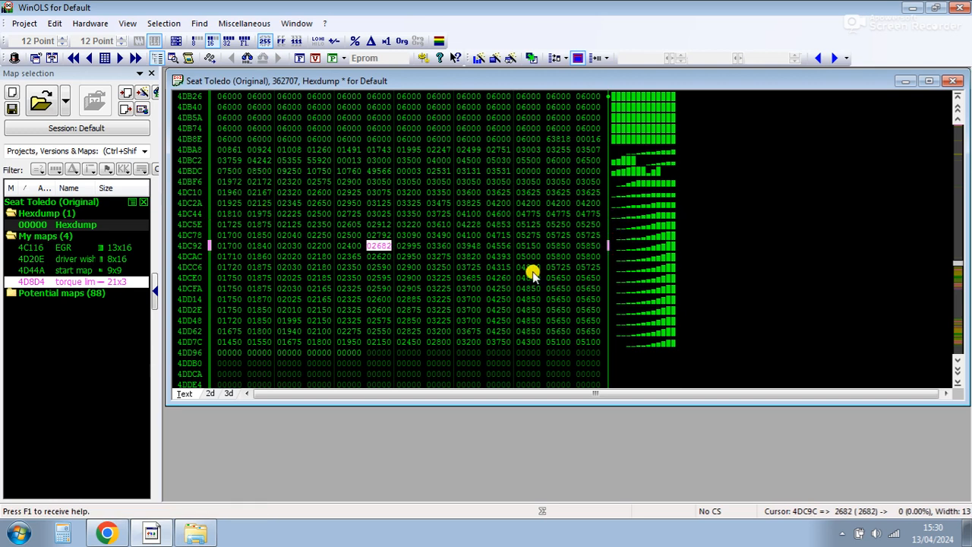
Switch the hexdump to the 2D view and bring the curves from 4DBF6 to 4DD96 into view
{"action": "left_click", "coordinate": [210, 393]}
{"action": "left_click", "coordinate": [380, 341]}
{"action": "left_click", "coordinate": [258, 393]}
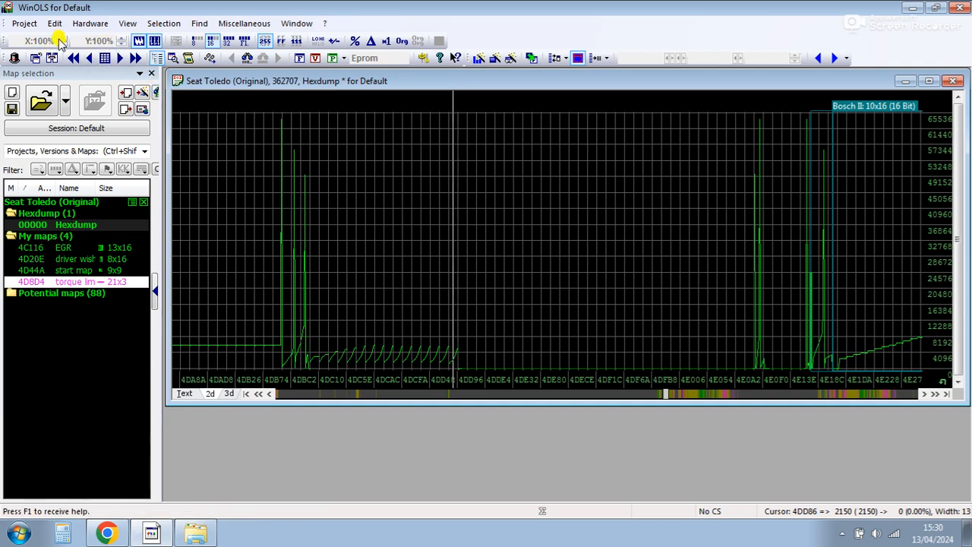
Set the graph's X and Y zoom to 400% and show the whole series of map curves from 4DBF6 onward
{"action": "left_click", "coordinate": [63, 38]}
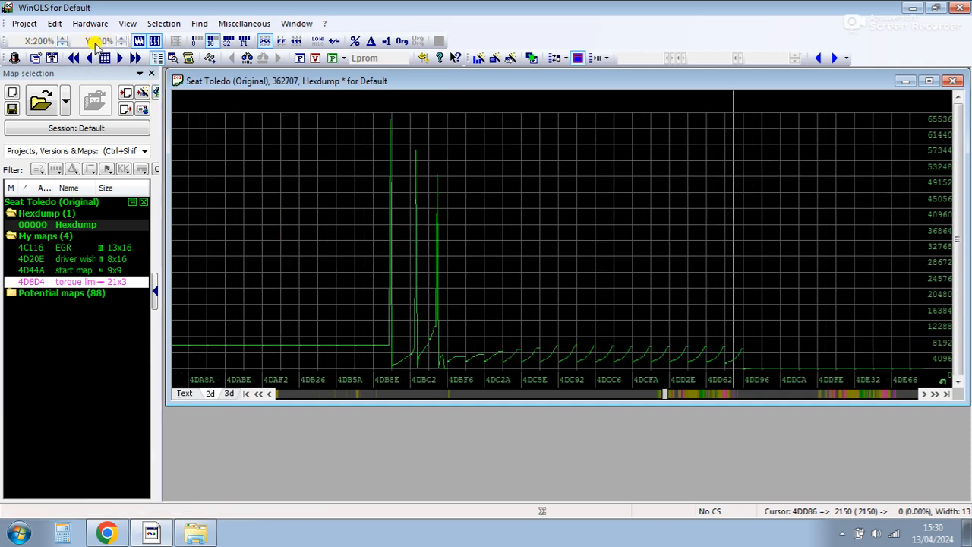
{"action": "left_click", "coordinate": [123, 38]}
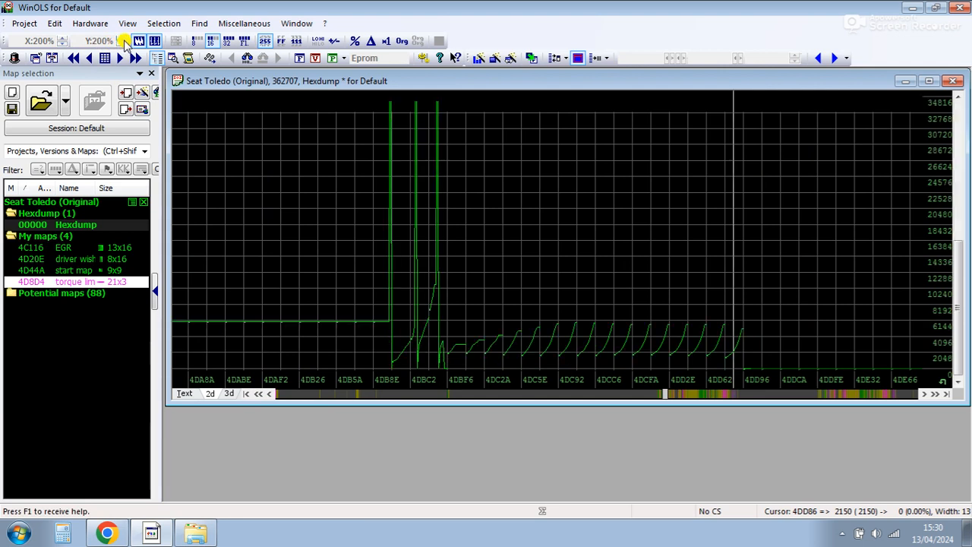
{"action": "left_click", "coordinate": [122, 38]}
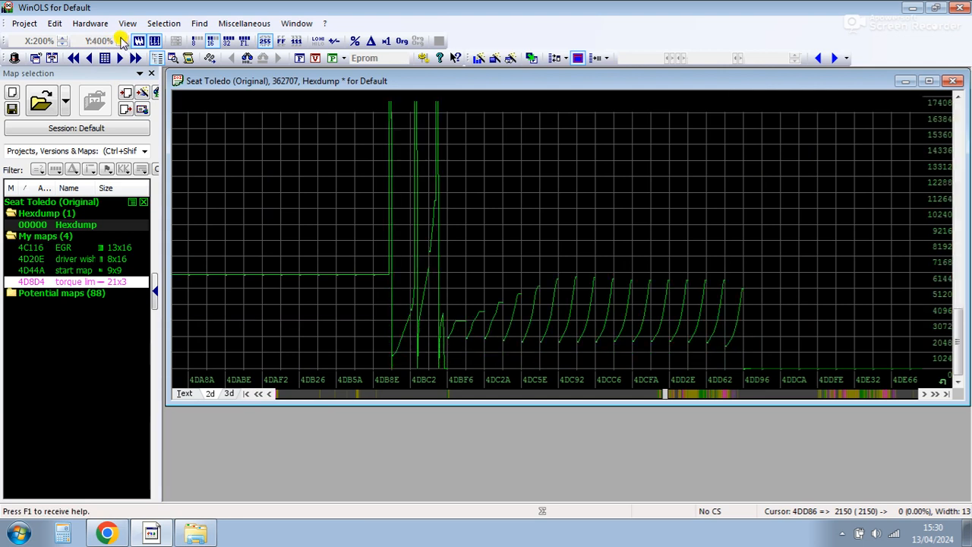
{"action": "left_click", "coordinate": [63, 38]}
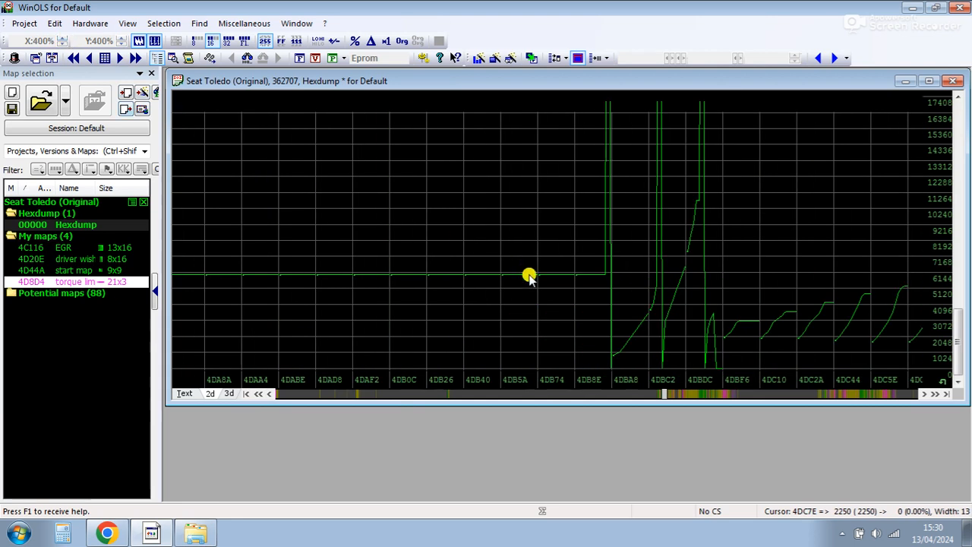
{"action": "left_click", "coordinate": [705, 393]}
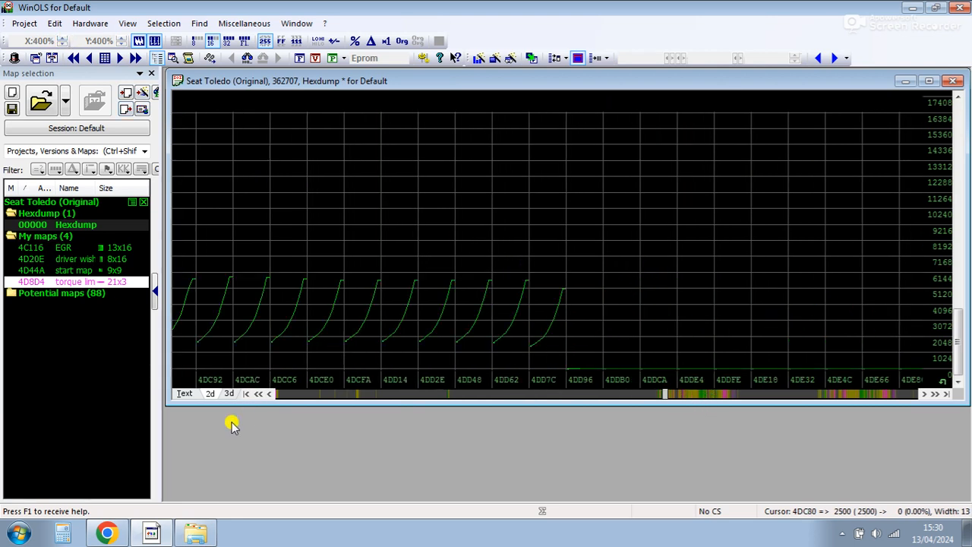
{"action": "left_click", "coordinate": [257, 395]}
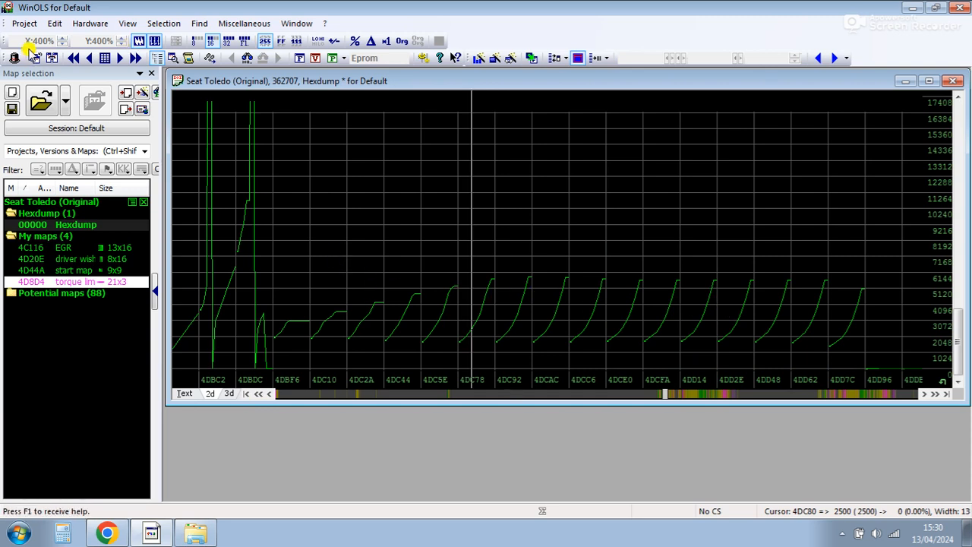
Set the graph's X and Y zoom to 200% and show the curves together with the data preceding 4DBF6
{"action": "left_click", "coordinate": [63, 43]}
{"action": "left_click", "coordinate": [119, 43]}
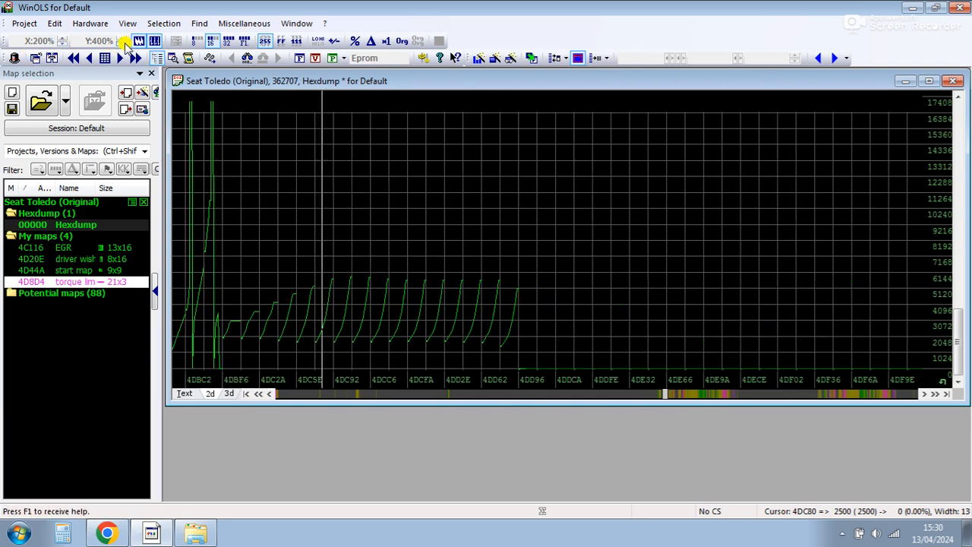
{"action": "left_click", "coordinate": [258, 394]}
{"action": "left_click", "coordinate": [257, 394]}
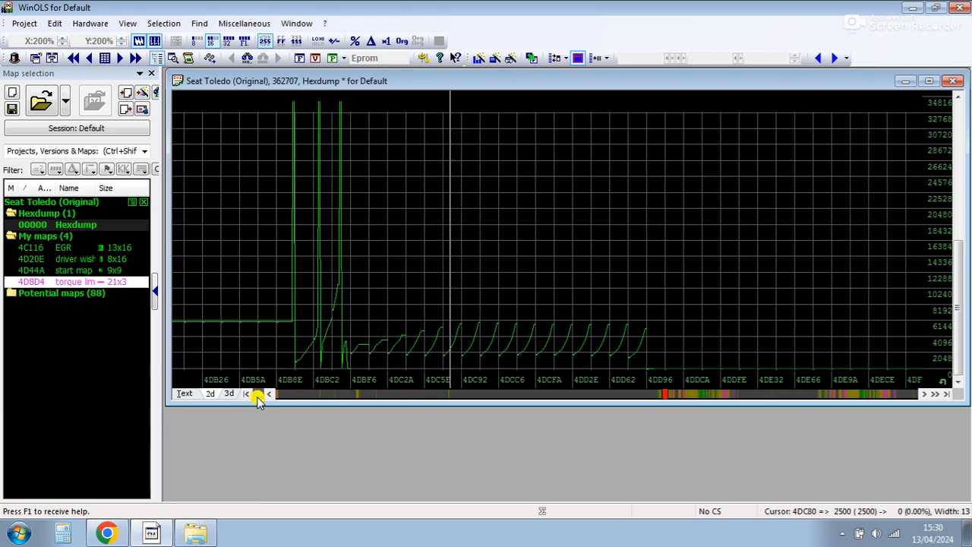
Select the 13x16 curve block starting at 4DBF6 with assisted map selection and show the selection in the text view
{"action": "left_click", "coordinate": [511, 61]}
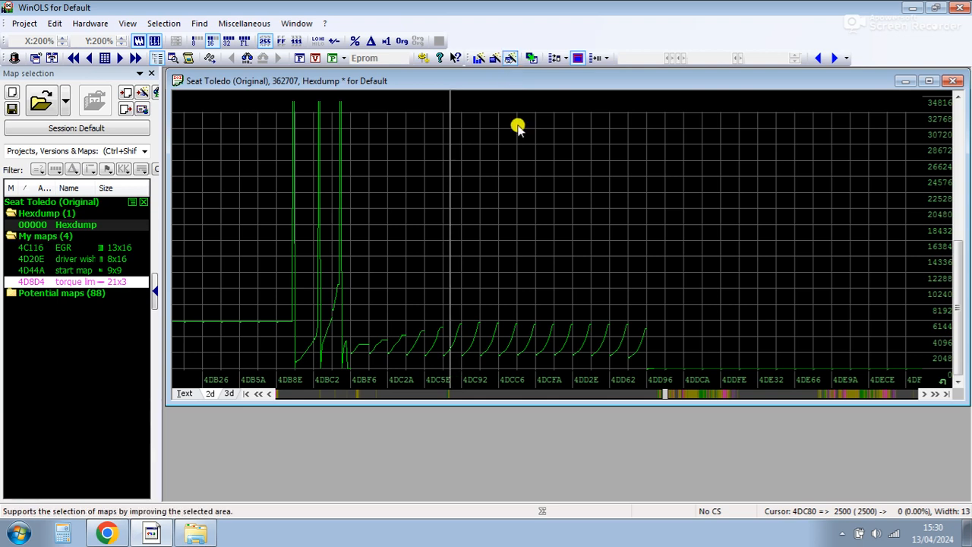
{"action": "left_click", "coordinate": [450, 285]}
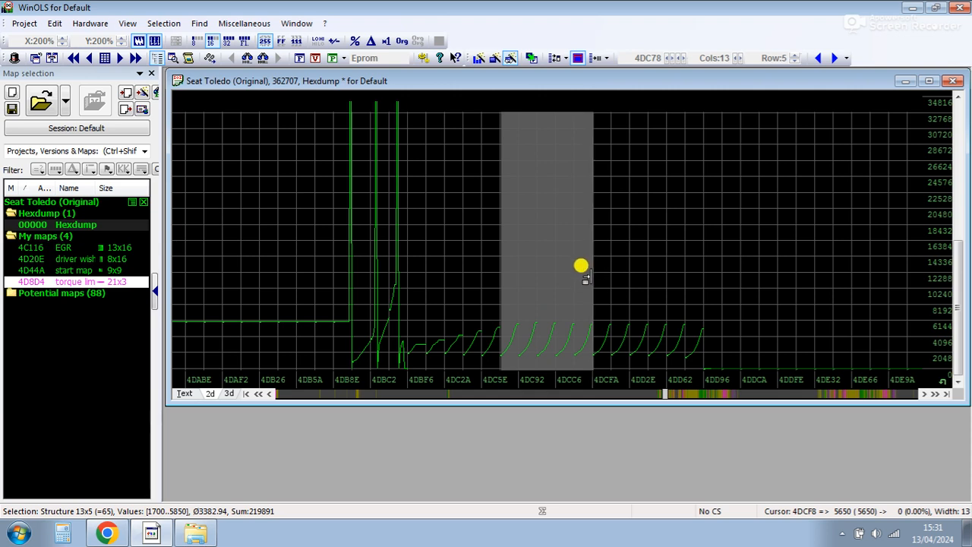
{"action": "left_click_drag", "start_coordinate": [587, 278], "coordinate": [688, 279]}
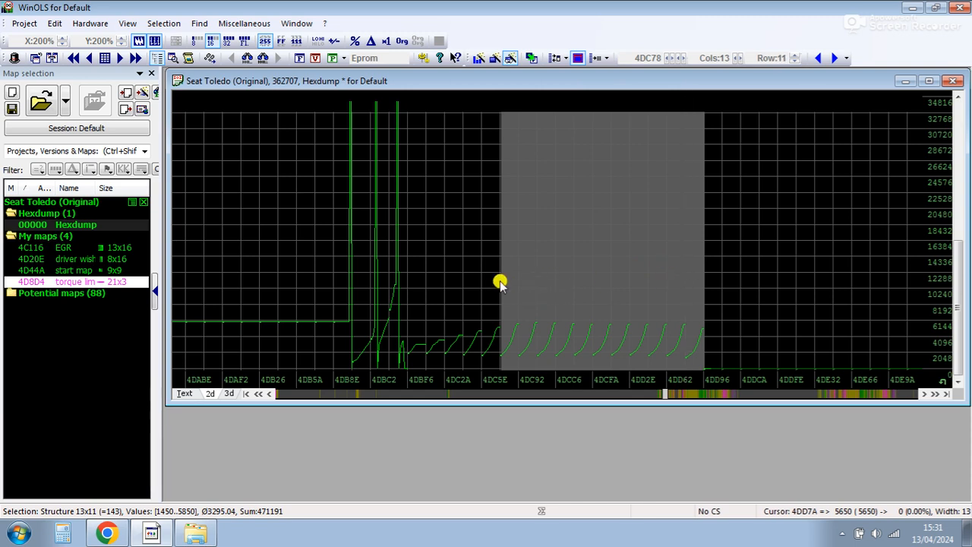
{"action": "left_click_drag", "start_coordinate": [503, 282], "coordinate": [415, 290]}
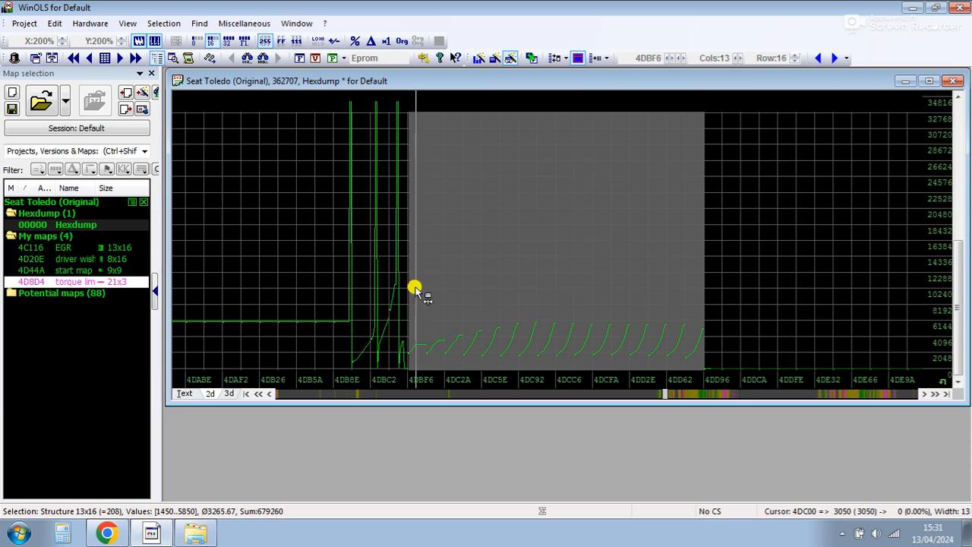
{"action": "left_click", "coordinate": [185, 394]}
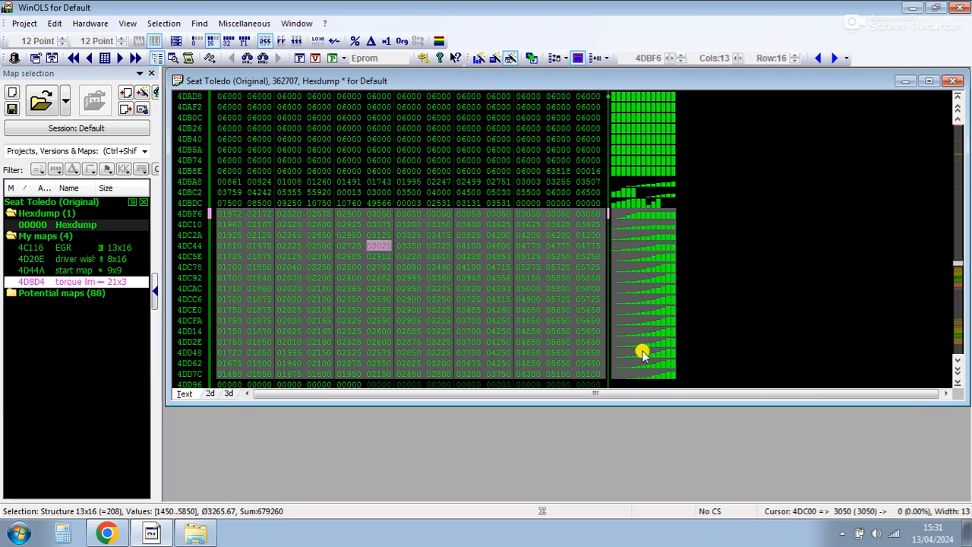
Clear the assisted selection, try marking the rows from 4DBF6 to 4DD7C directly in the text view, and deselect them
{"action": "left_click", "coordinate": [512, 57]}
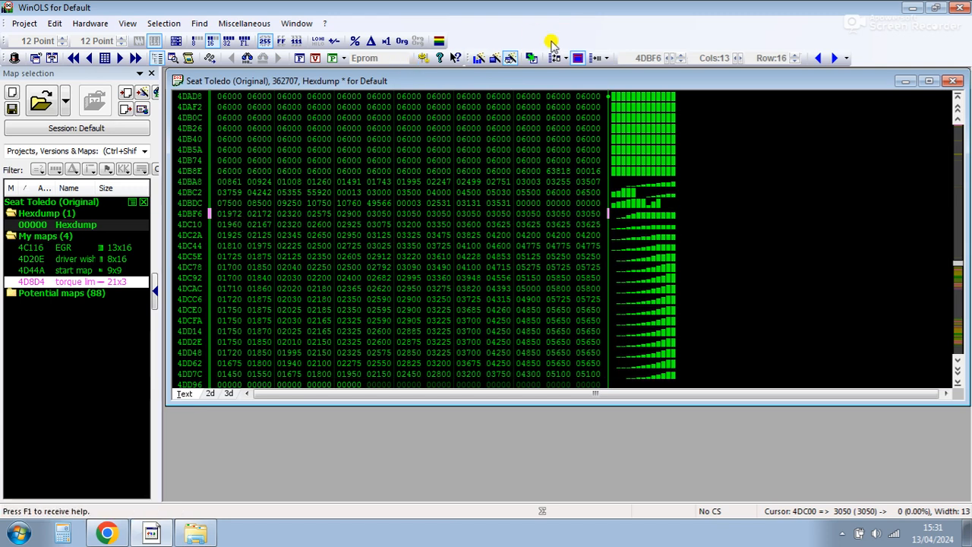
{"action": "left_click_drag", "start_coordinate": [221, 224], "coordinate": [610, 374]}
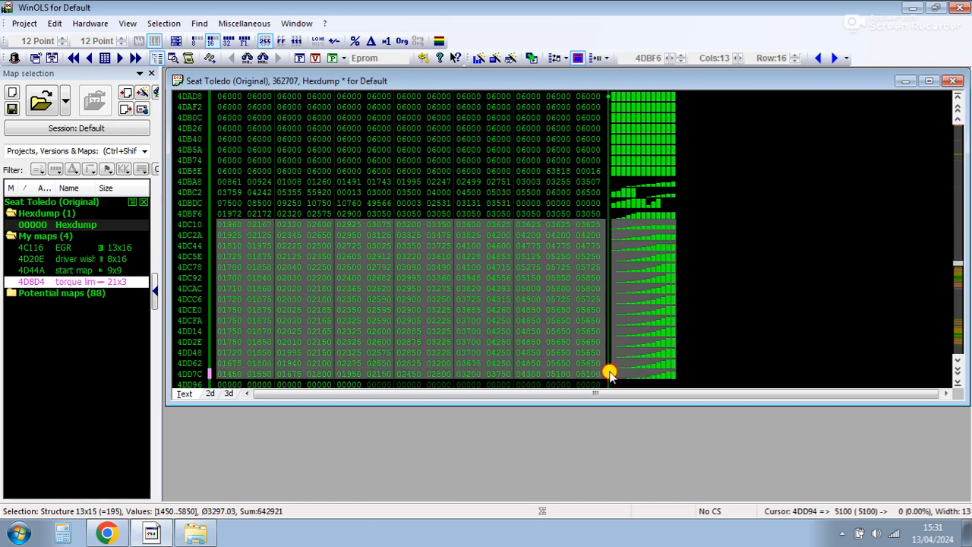
{"action": "left_click", "coordinate": [392, 233]}
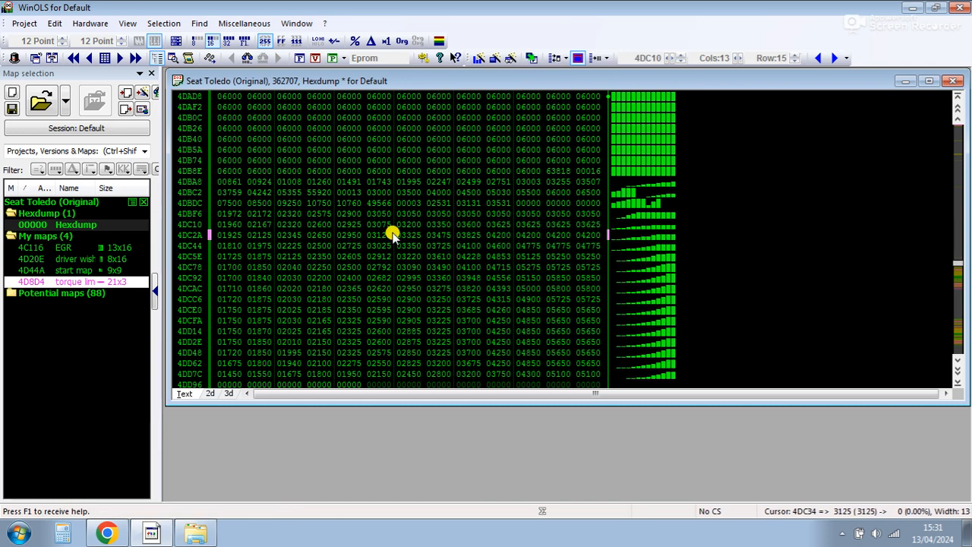
{"action": "left_click_drag", "start_coordinate": [226, 215], "coordinate": [597, 378]}
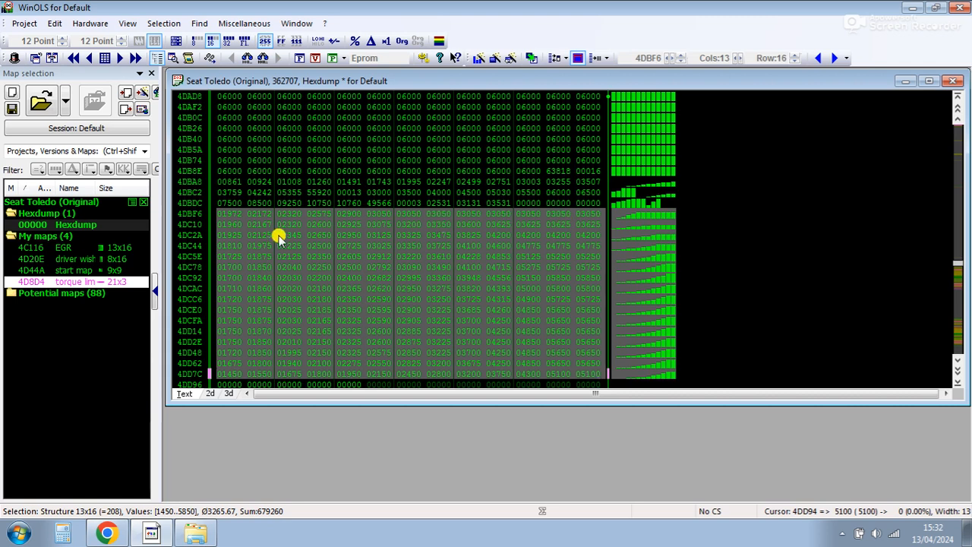
{"action": "left_click", "coordinate": [482, 266]}
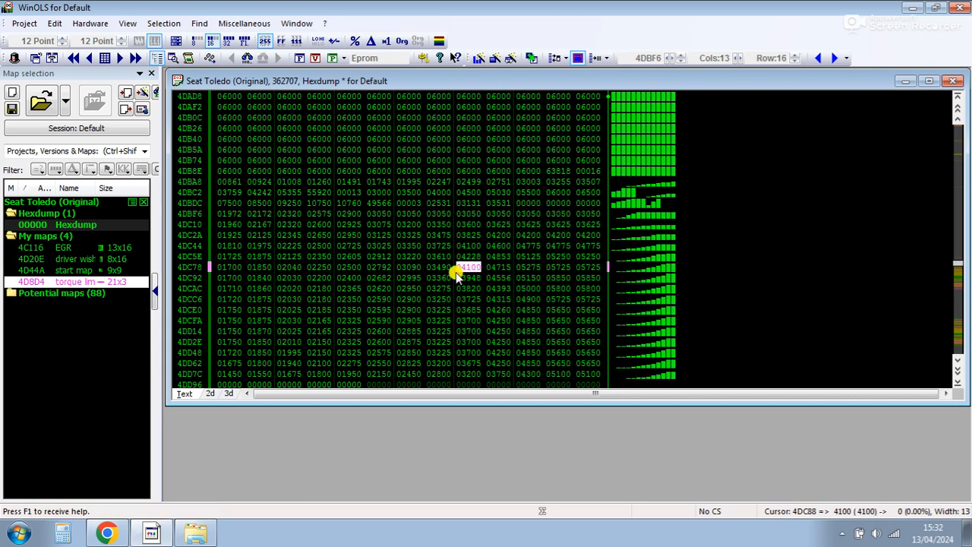
Return to the 2D view and select all 16 curves from 4DBF6 up to 4DD96 as a 13-column block
{"action": "left_click", "coordinate": [209, 394]}
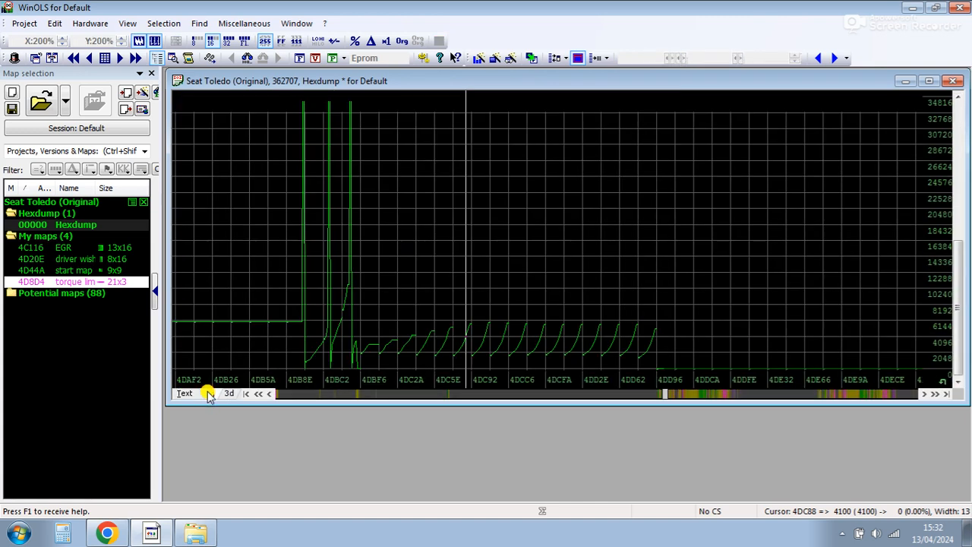
{"action": "left_click", "coordinate": [511, 57]}
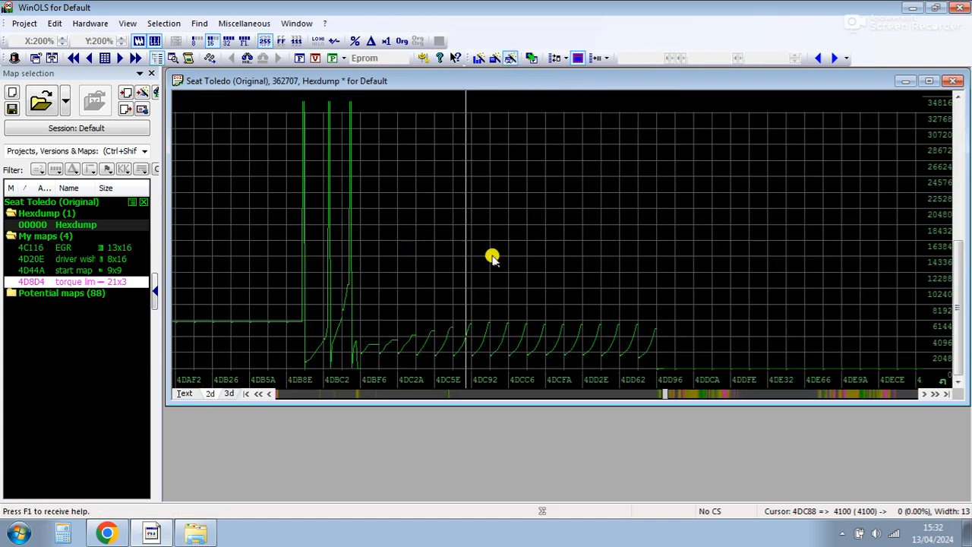
{"action": "left_click", "coordinate": [498, 256]}
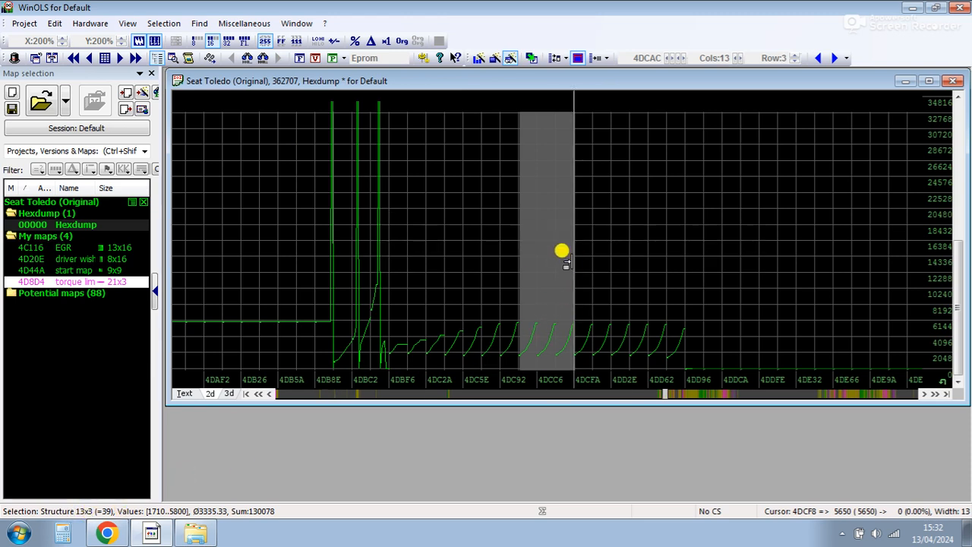
{"action": "left_click_drag", "start_coordinate": [562, 251], "coordinate": [655, 253]}
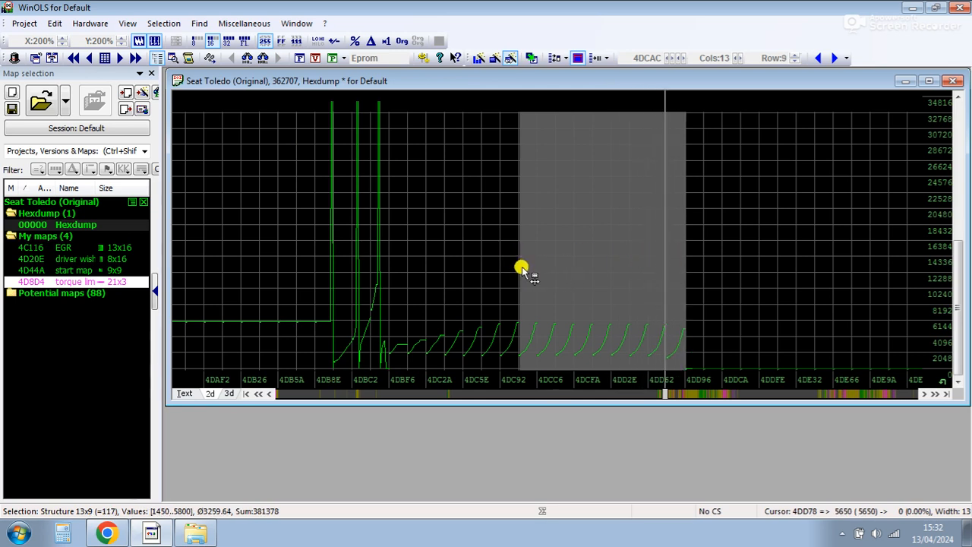
{"action": "left_click_drag", "start_coordinate": [512, 256], "coordinate": [396, 279]}
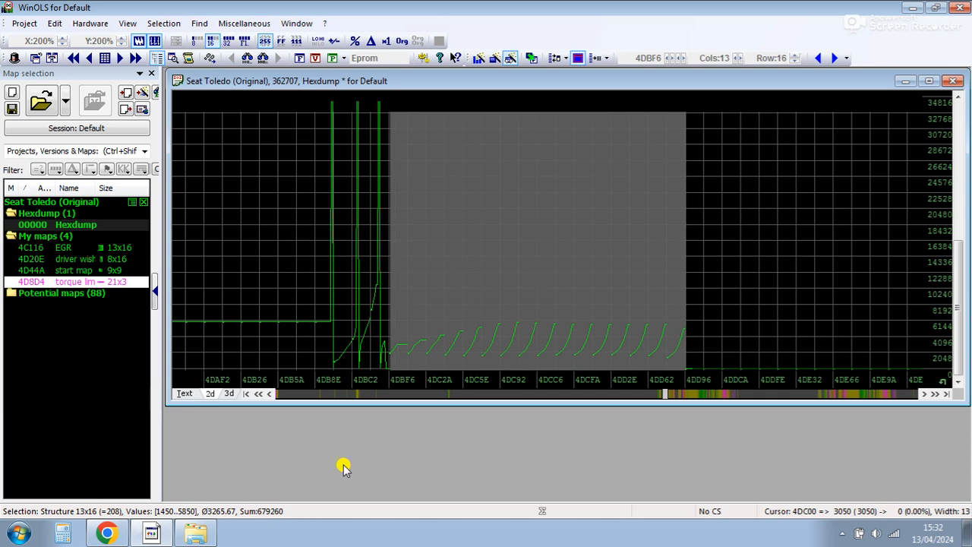
Create a 13x16 map from the selection at 4DBF6 and close its map window
{"action": "key", "text": "k"}
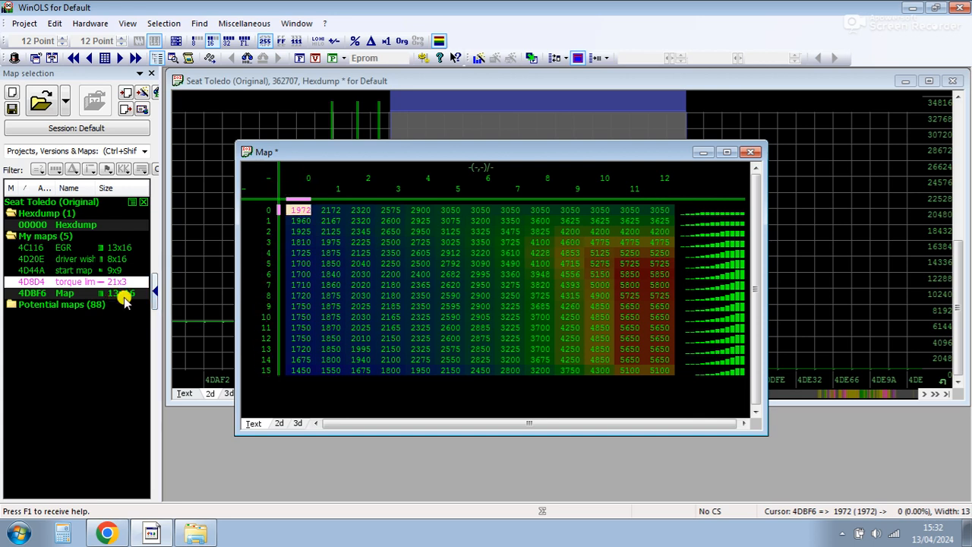
{"action": "left_click", "coordinate": [387, 296]}
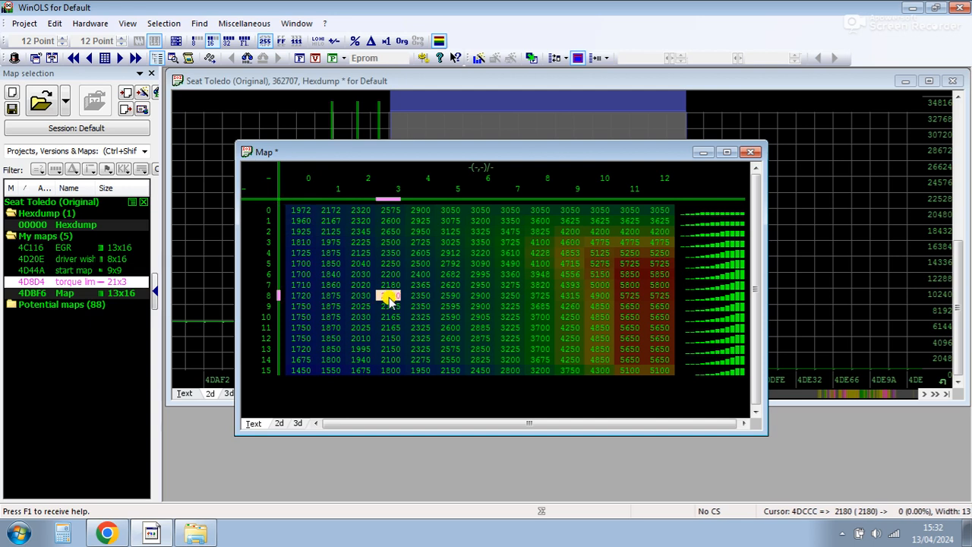
{"action": "left_click", "coordinate": [752, 152]}
{"action": "left_click", "coordinate": [598, 256]}
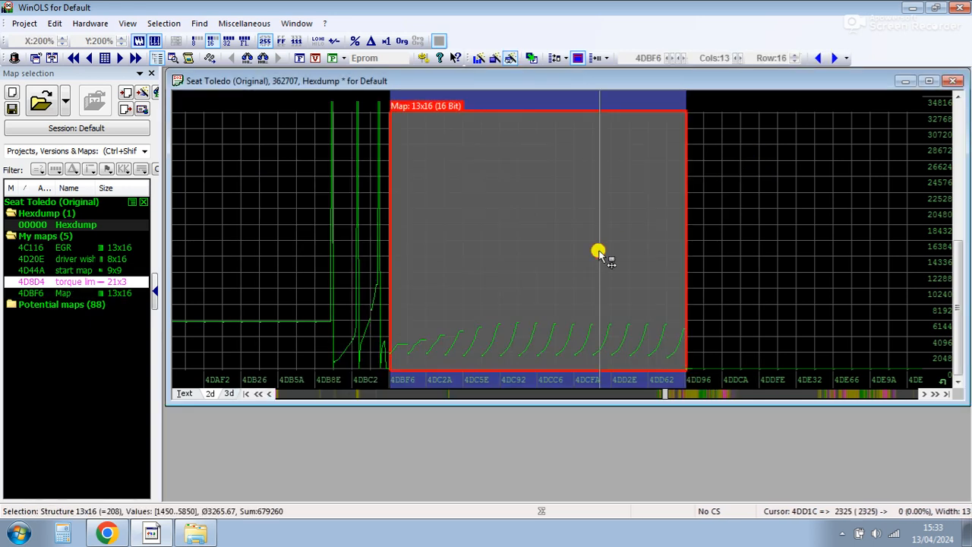
Set the graph's X and Y zoom to 100% and show the new 13x16 map together with the torque limiter
{"action": "left_click", "coordinate": [122, 44]}
{"action": "left_click", "coordinate": [62, 44]}
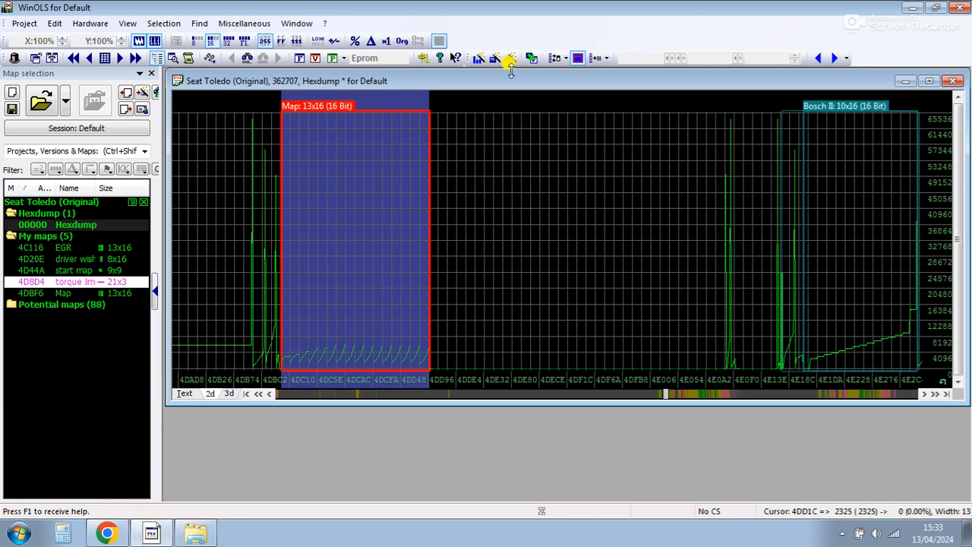
{"action": "left_click", "coordinate": [259, 394]}
{"action": "left_click", "coordinate": [259, 393]}
{"action": "left_click", "coordinate": [259, 394]}
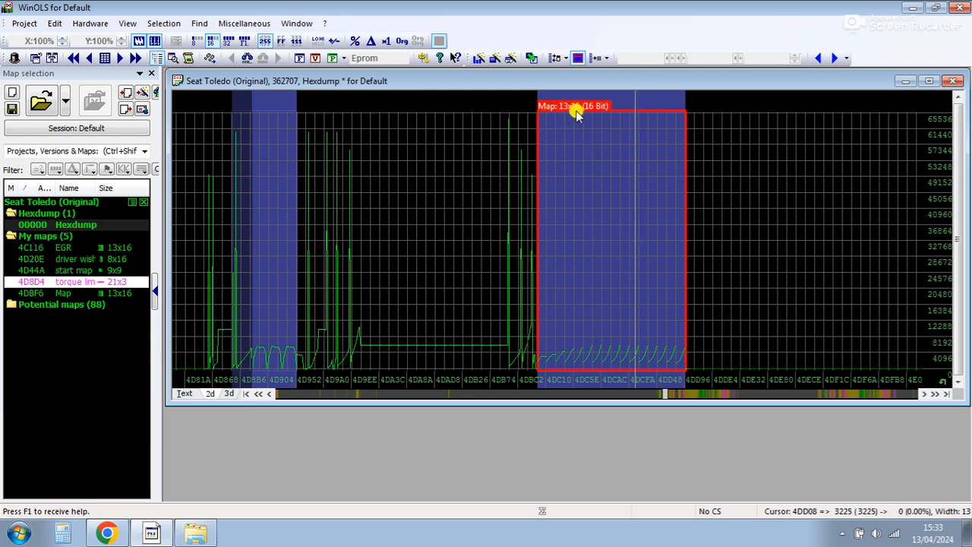
Compare the curves of the new 13x16 map with those of the 21x3 torque limiter map
{"action": "left_click", "coordinate": [557, 240]}
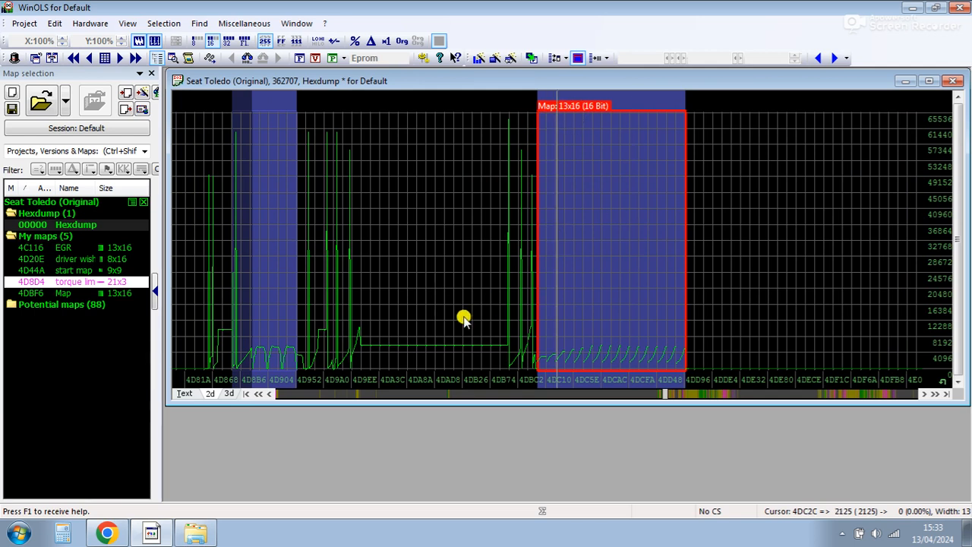
{"action": "left_click", "coordinate": [262, 320]}
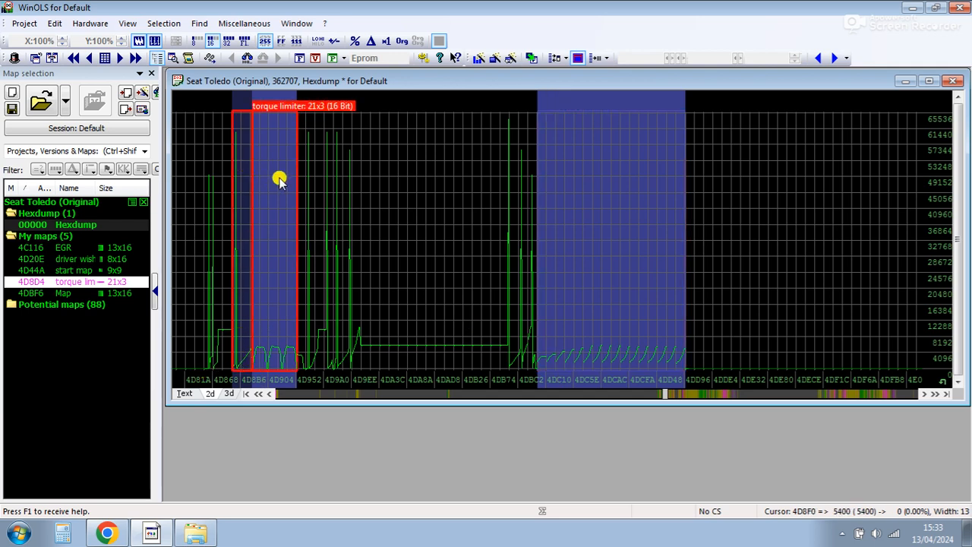
{"action": "left_click", "coordinate": [614, 257]}
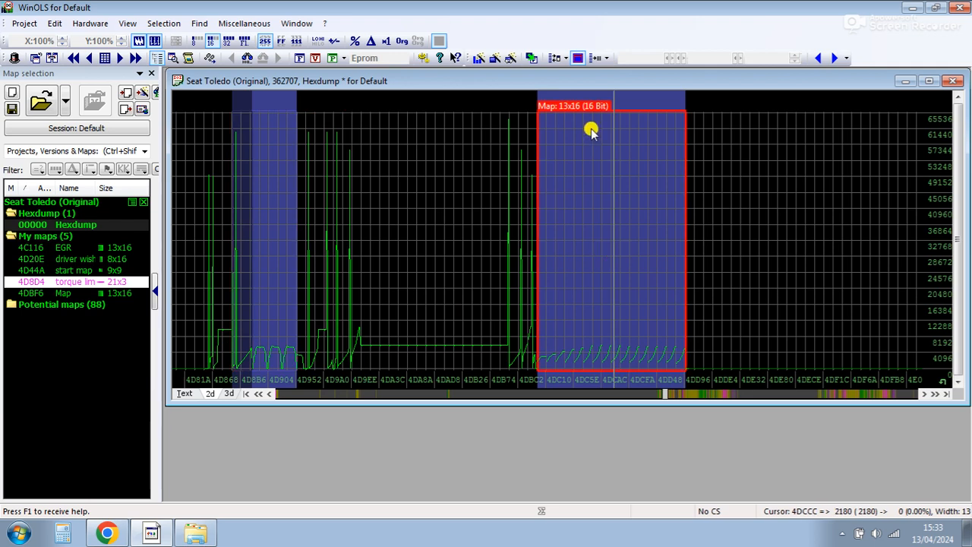
{"action": "left_click", "coordinate": [593, 261]}
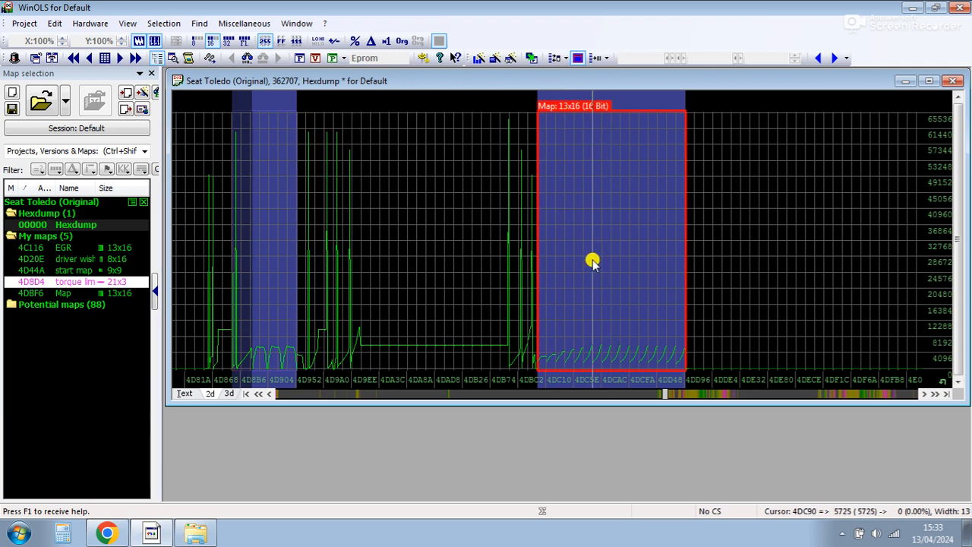
{"action": "left_click", "coordinate": [269, 296]}
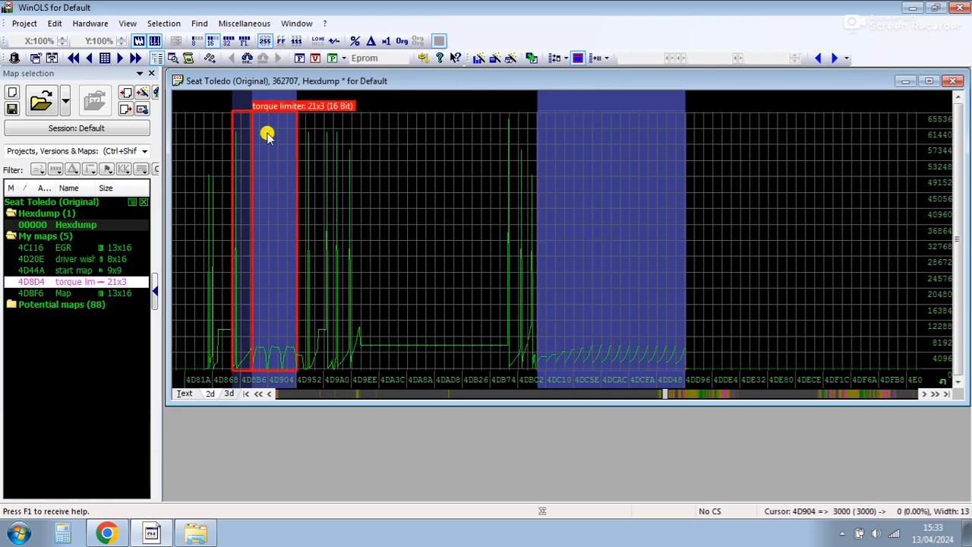
Examine the torque limiter's axis header values in row 4D89C of the text view, especially the axis lengths 3 and 21
{"action": "left_click", "coordinate": [183, 394]}
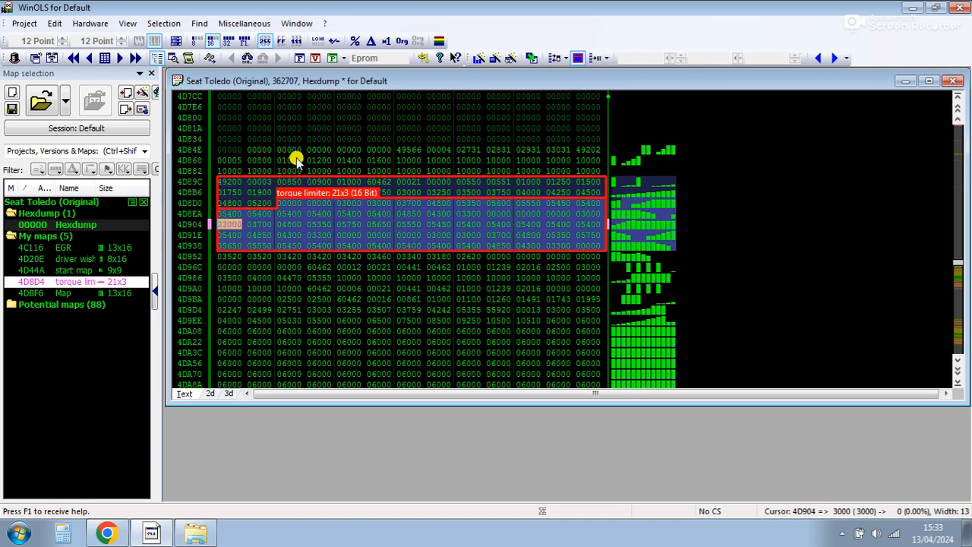
{"action": "left_click", "coordinate": [258, 183]}
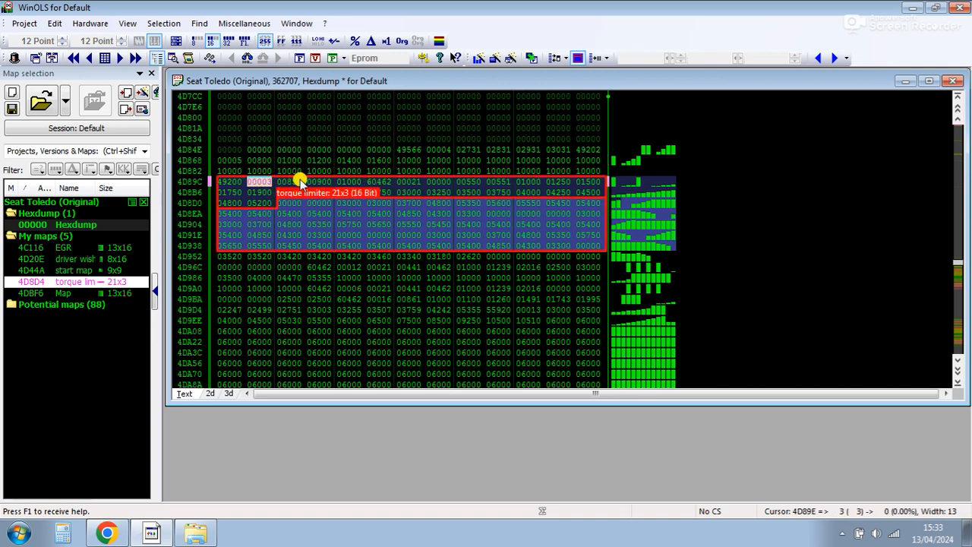
{"action": "left_click", "coordinate": [382, 183]}
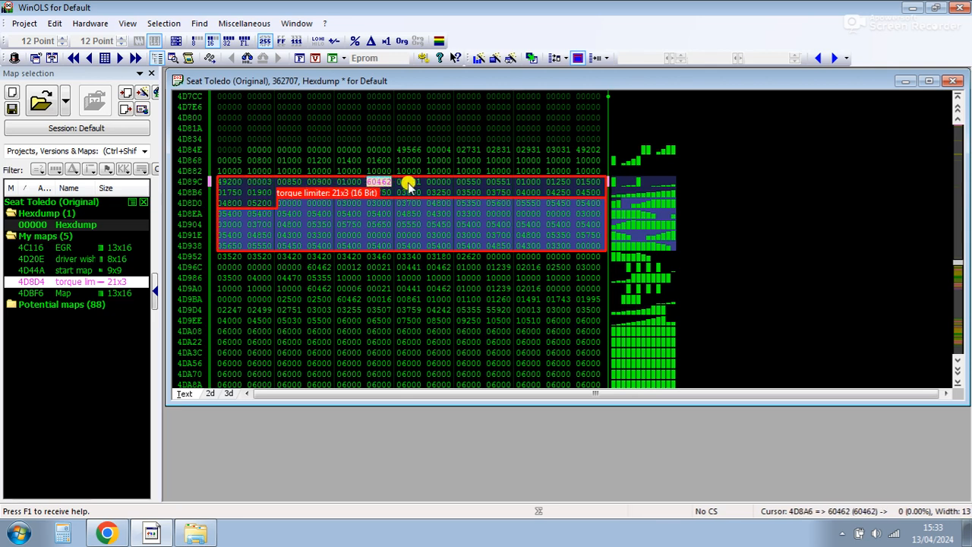
{"action": "left_click", "coordinate": [408, 185]}
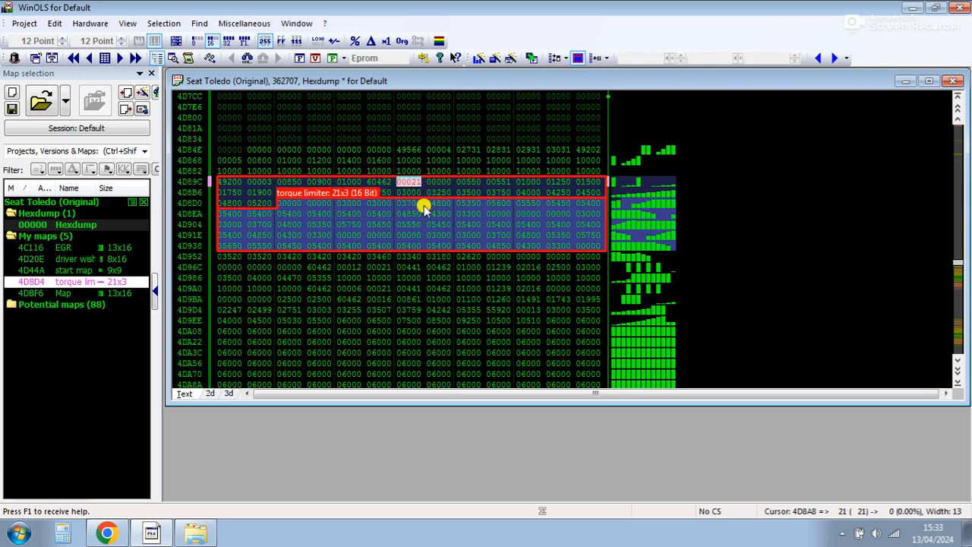
{"action": "left_click", "coordinate": [373, 182]}
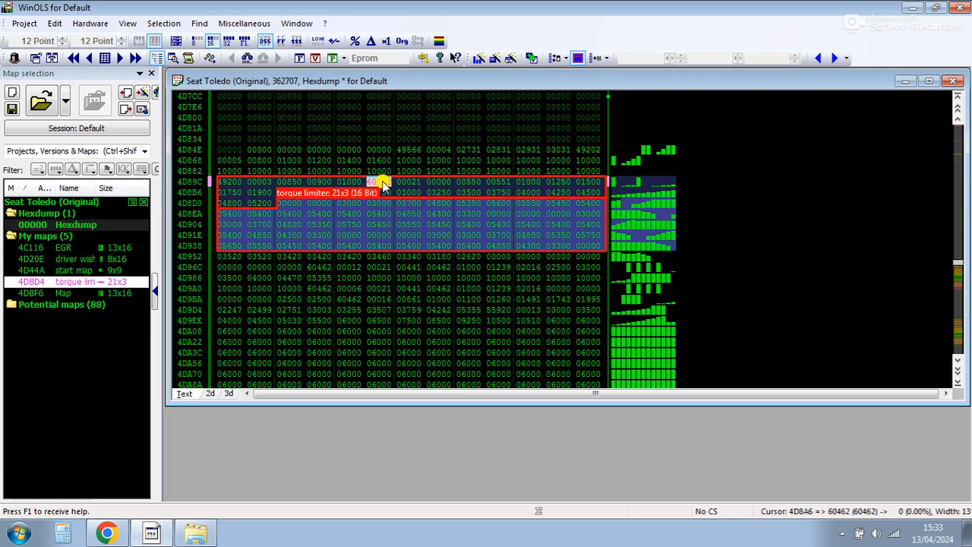
{"action": "left_click", "coordinate": [415, 184]}
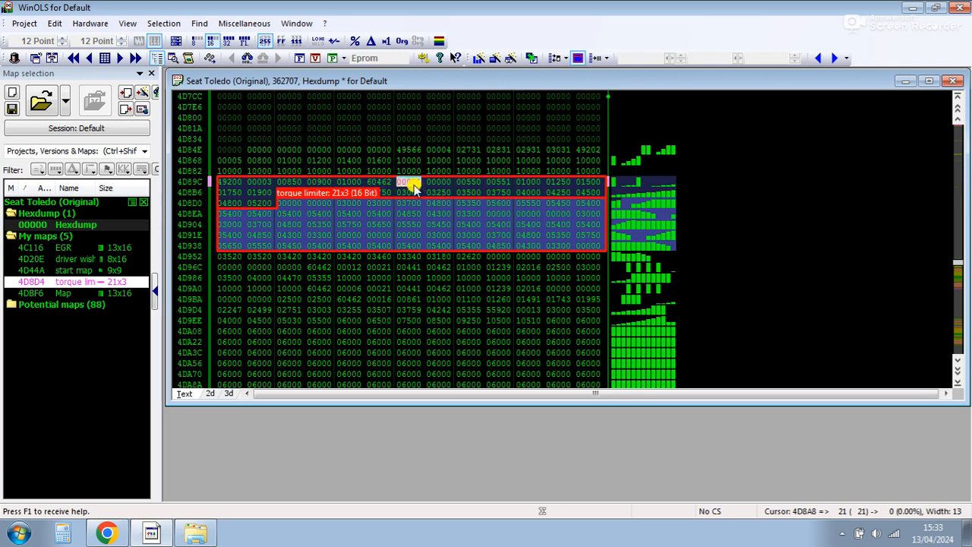
{"action": "left_click", "coordinate": [267, 182]}
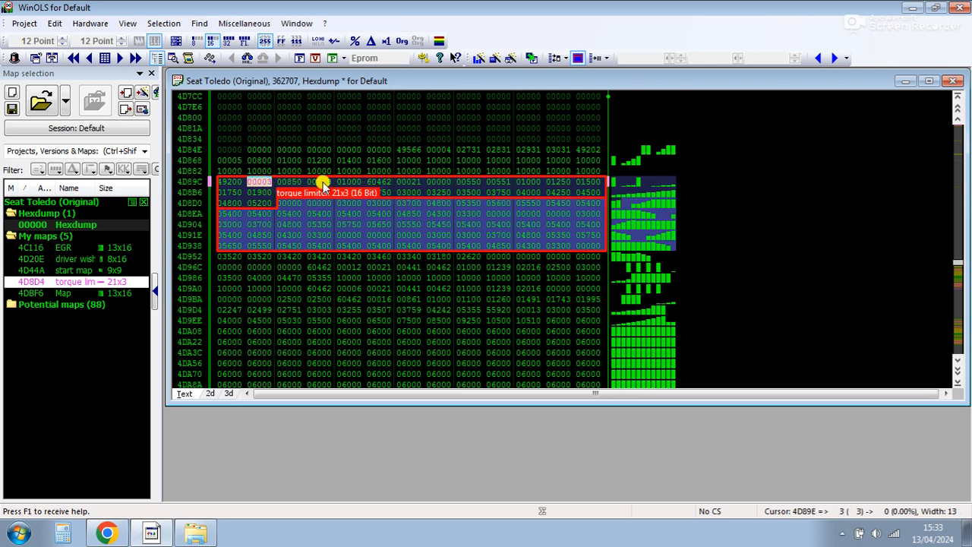
{"action": "left_click", "coordinate": [414, 182]}
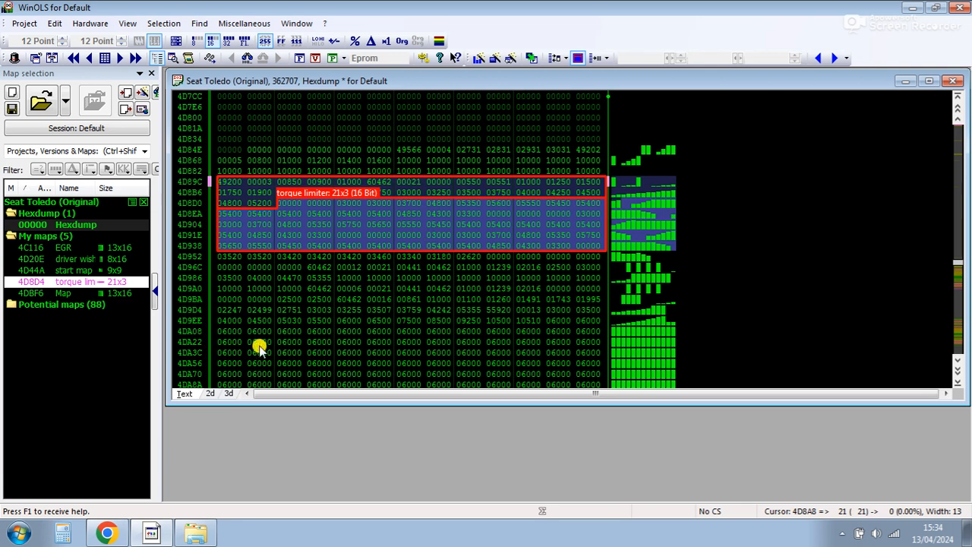
Show the 13x16 map at 4DBF6 in the hexdump text view, enlarging the window to include the rows above it
{"action": "left_click", "coordinate": [211, 392]}
{"action": "left_click", "coordinate": [604, 237]}
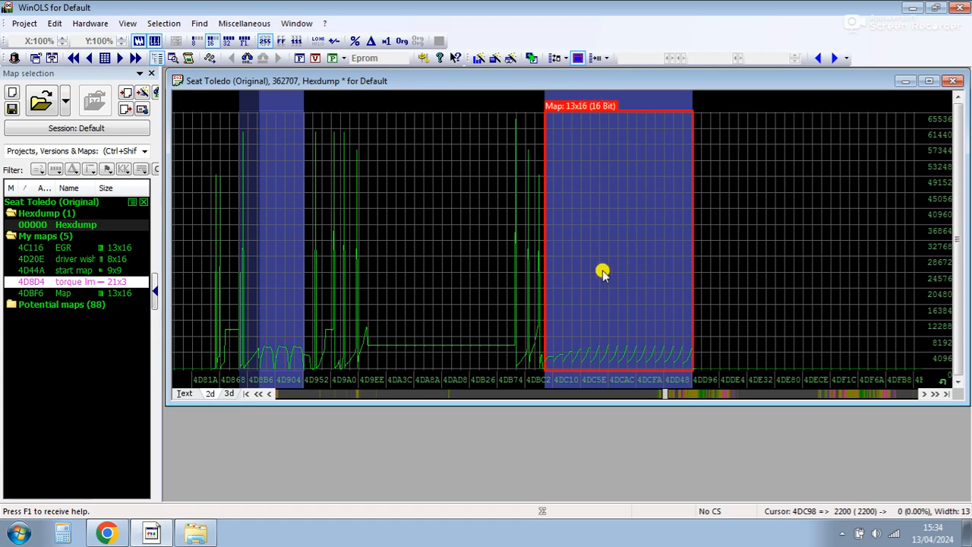
{"action": "left_click", "coordinate": [182, 393]}
{"action": "left_click", "coordinate": [378, 321]}
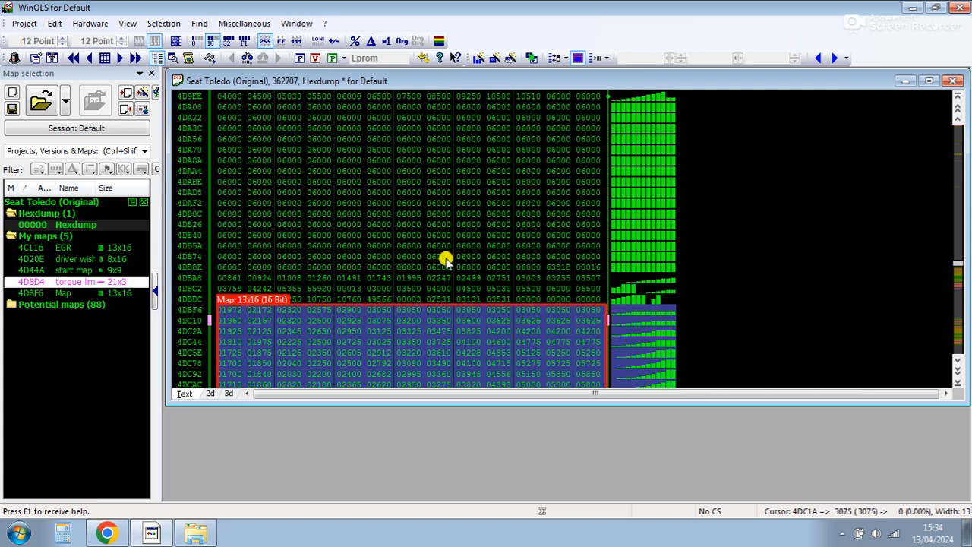
{"action": "left_click", "coordinate": [958, 372]}
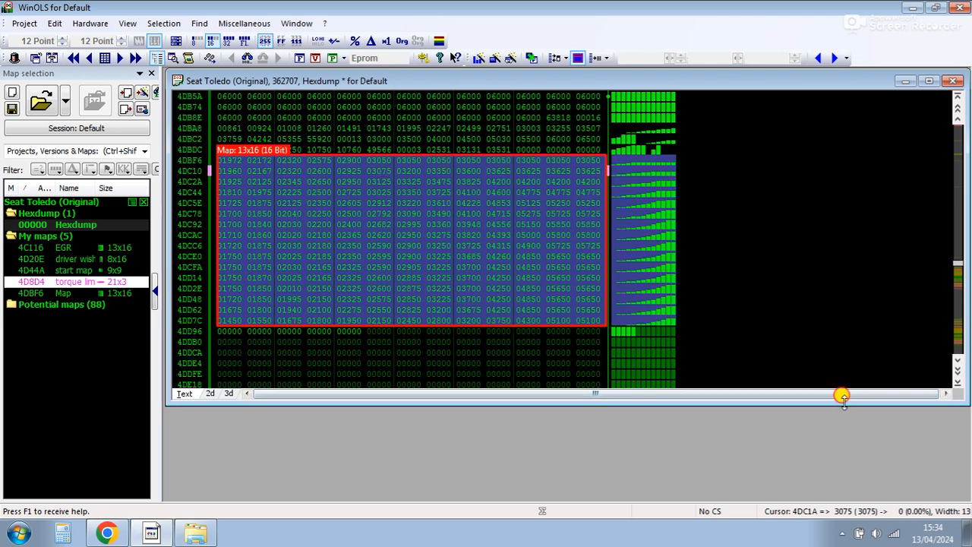
{"action": "left_click_drag", "start_coordinate": [842, 405], "coordinate": [846, 465]}
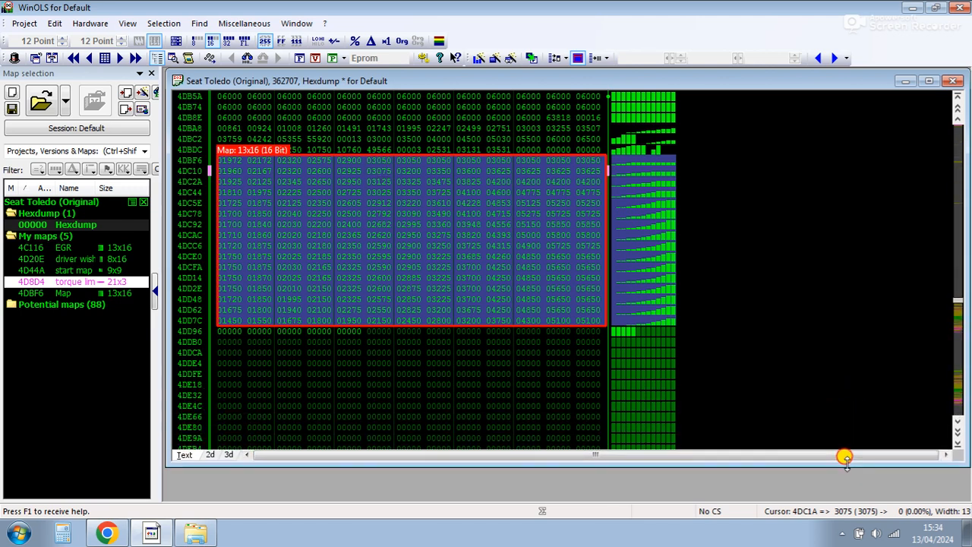
{"action": "left_click", "coordinate": [958, 116]}
{"action": "left_click", "coordinate": [496, 168]}
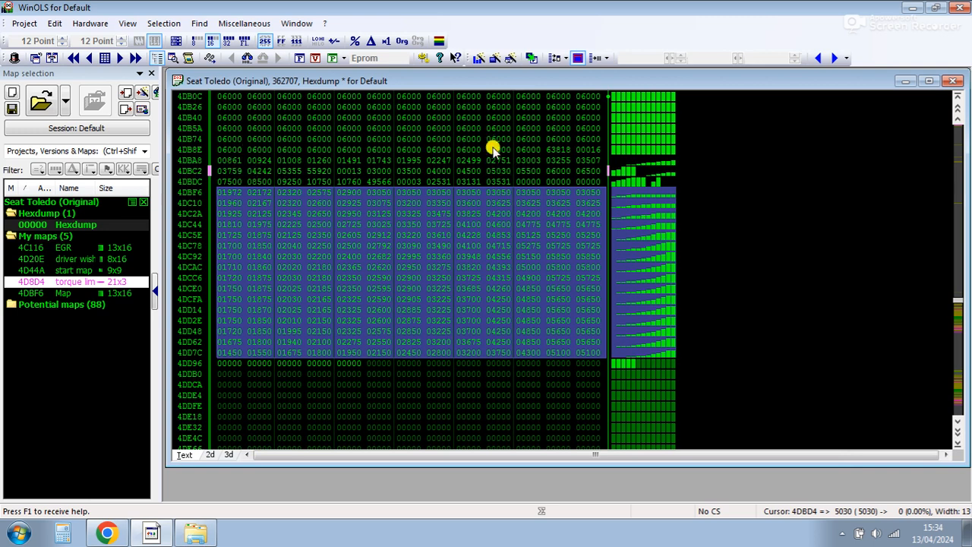
Examine the axis lengths 16 at 4DBA6 and 13 at 4DBCA in the rows above the 13x16 map
{"action": "left_click", "coordinate": [589, 150]}
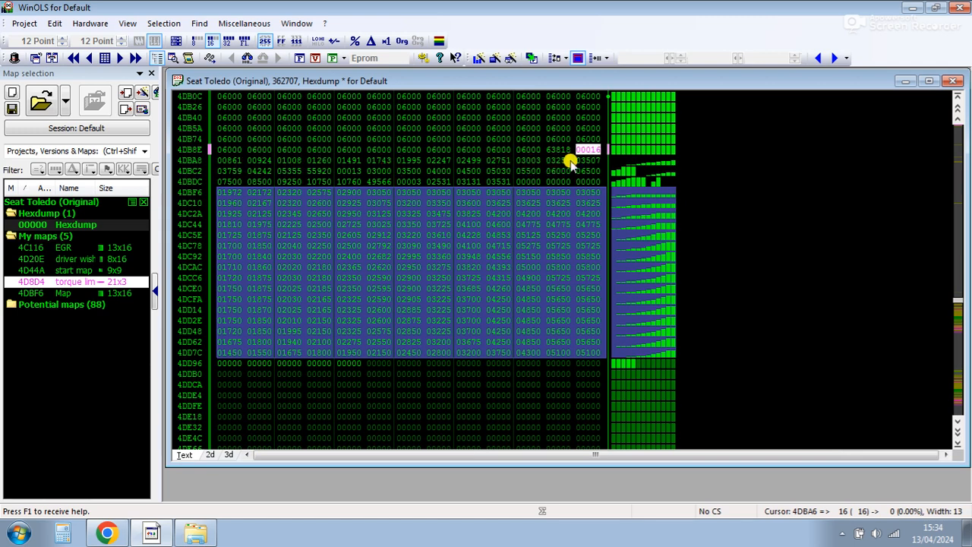
{"action": "left_click", "coordinate": [348, 171]}
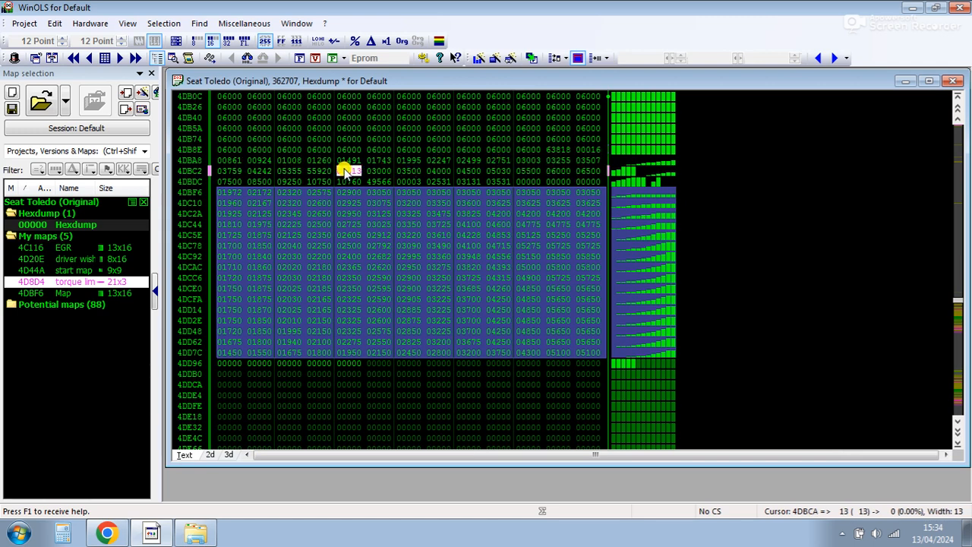
{"action": "left_click", "coordinate": [389, 173]}
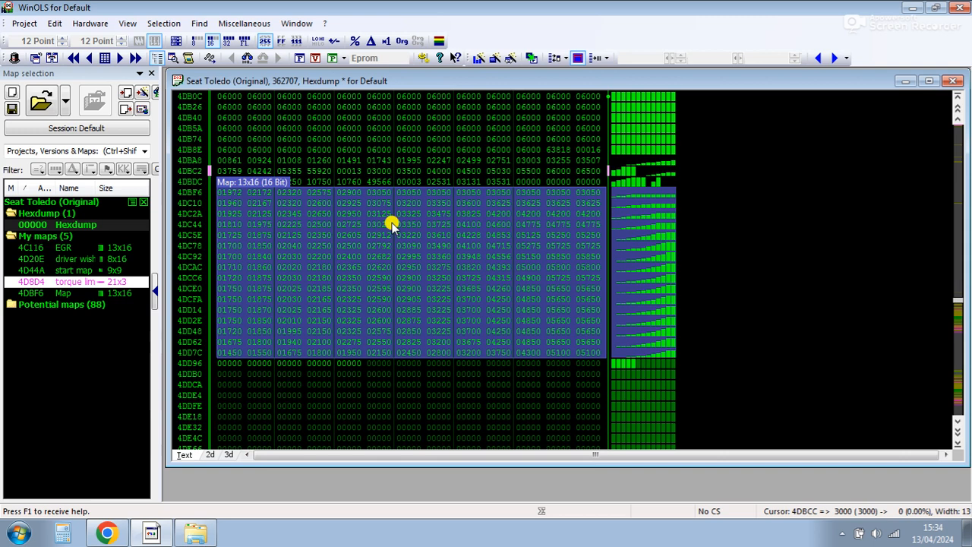
{"action": "left_click", "coordinate": [348, 171]}
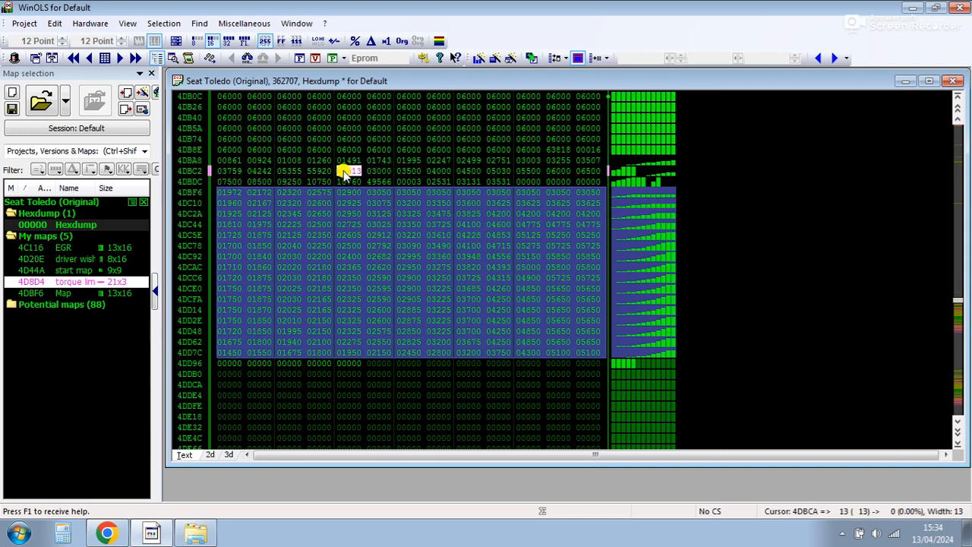
{"action": "left_click", "coordinate": [349, 331]}
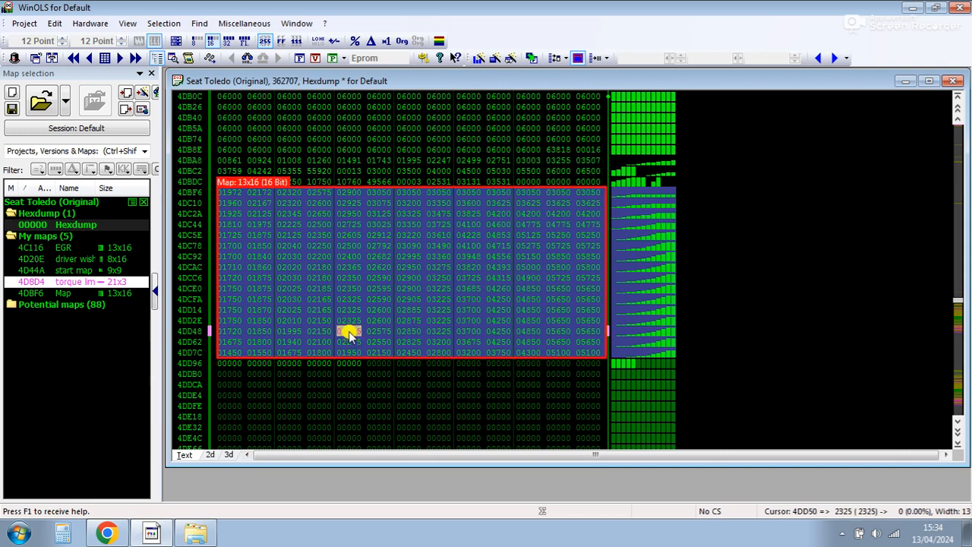
Open the 13x16 map's window clear of its axis data and place the hexdump cursor on 4DBA8, just after axis length 16
{"action": "double_click", "coordinate": [40, 295]}
{"action": "left_click_drag", "start_coordinate": [369, 161], "coordinate": [535, 217]}
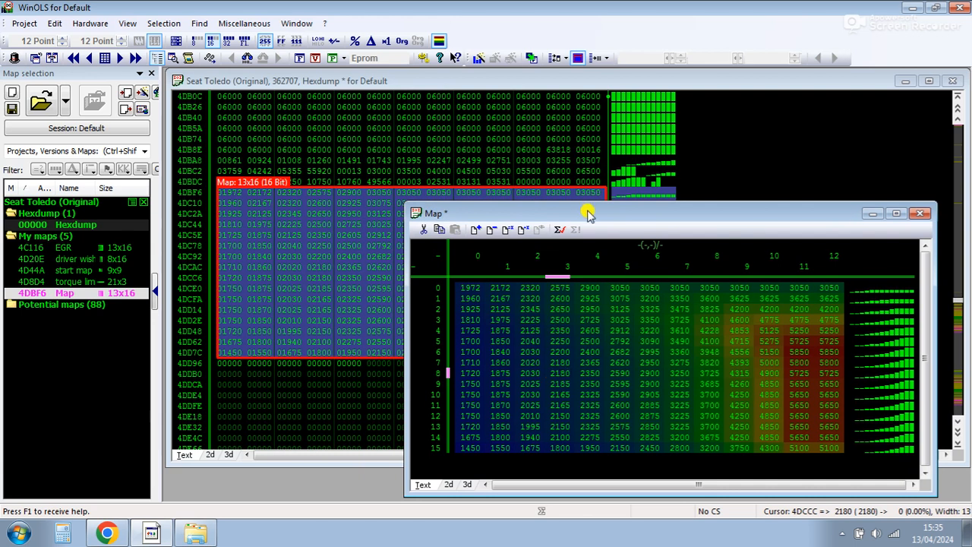
{"action": "left_click_drag", "start_coordinate": [585, 212], "coordinate": [586, 221]}
{"action": "left_click", "coordinate": [586, 149]}
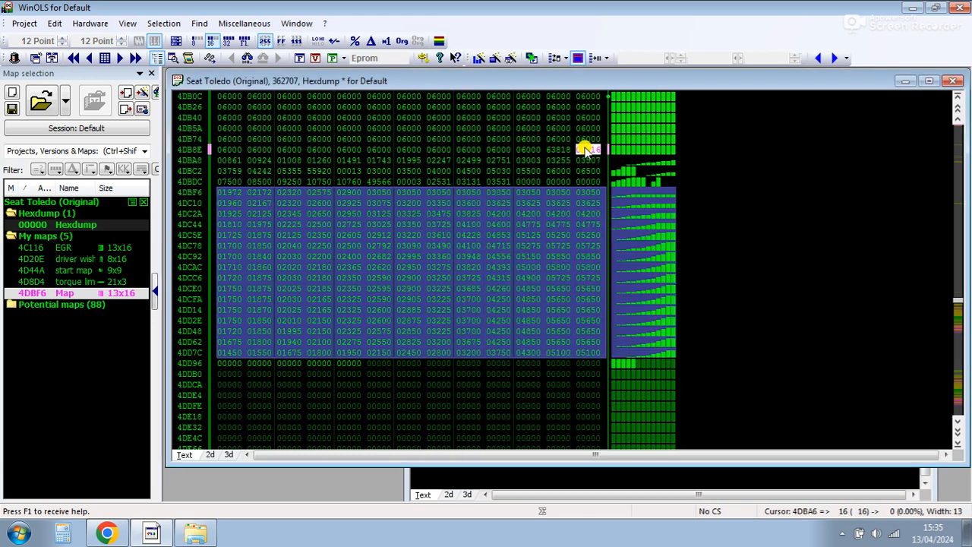
{"action": "left_click", "coordinate": [228, 161]}
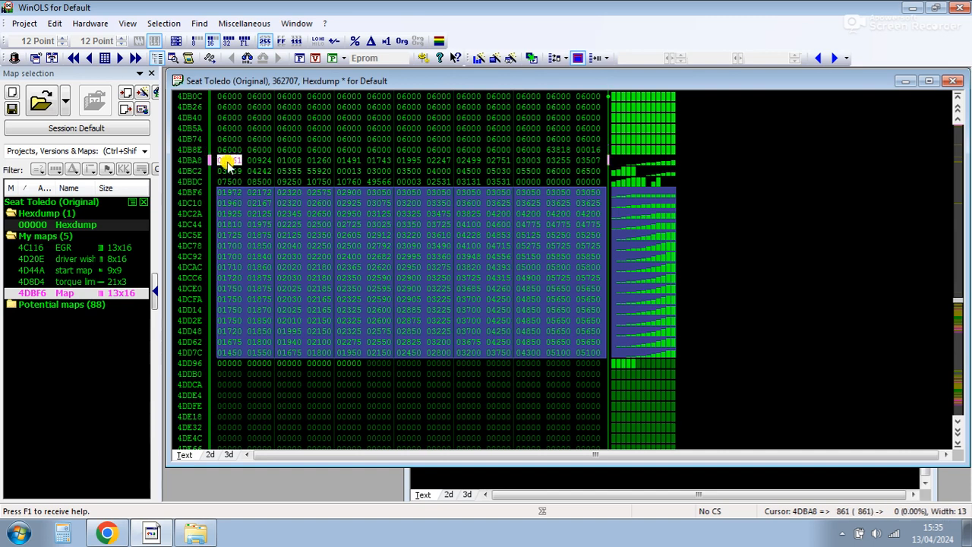
{"action": "left_click", "coordinate": [589, 150]}
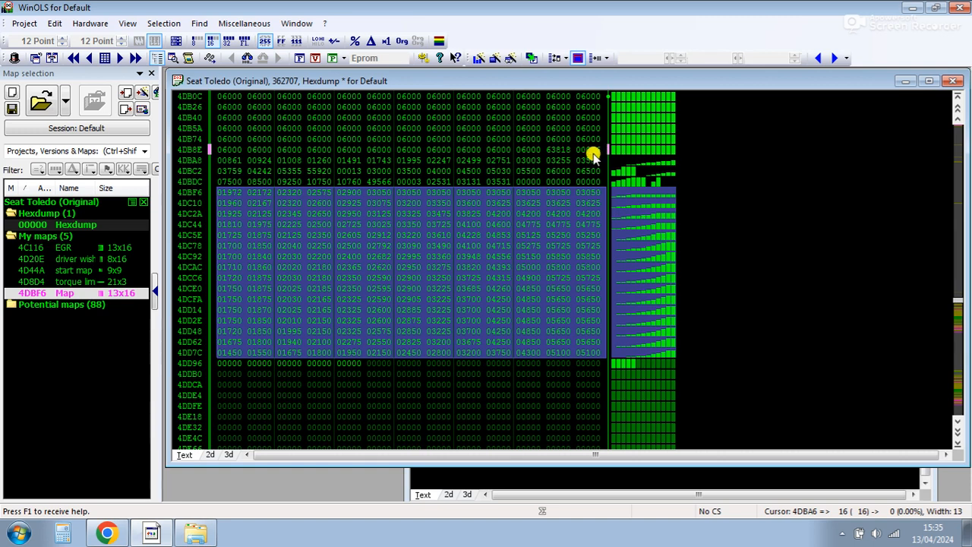
{"action": "left_click", "coordinate": [232, 161]}
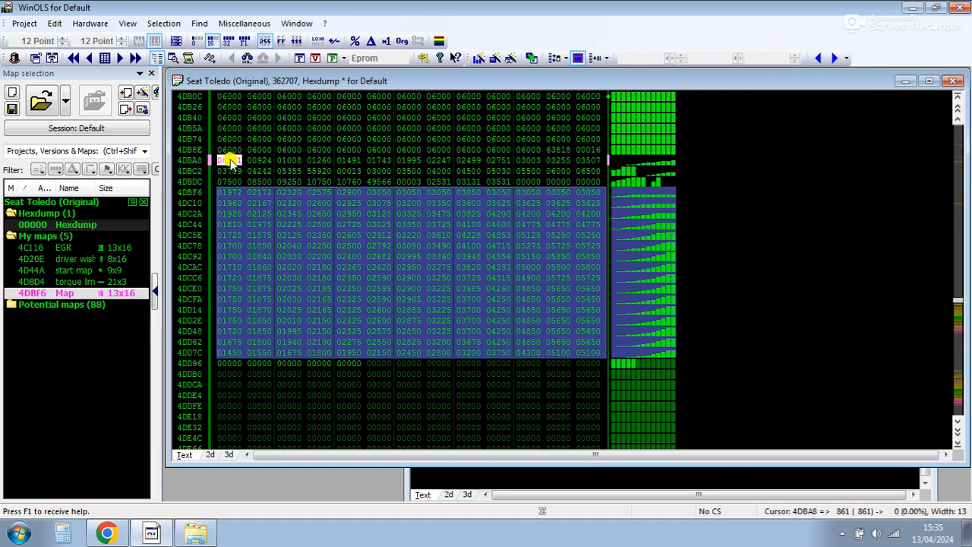
Set the map's Y-axis data source to Eprom, taking the start address 4DBA8 from the hexdump cursor
{"action": "left_click", "coordinate": [428, 471]}
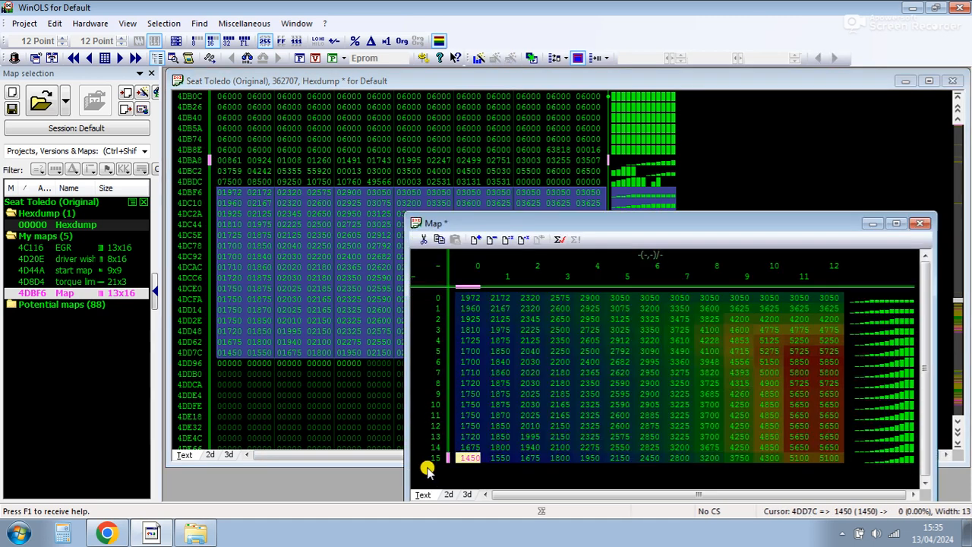
{"action": "double_click", "coordinate": [428, 395]}
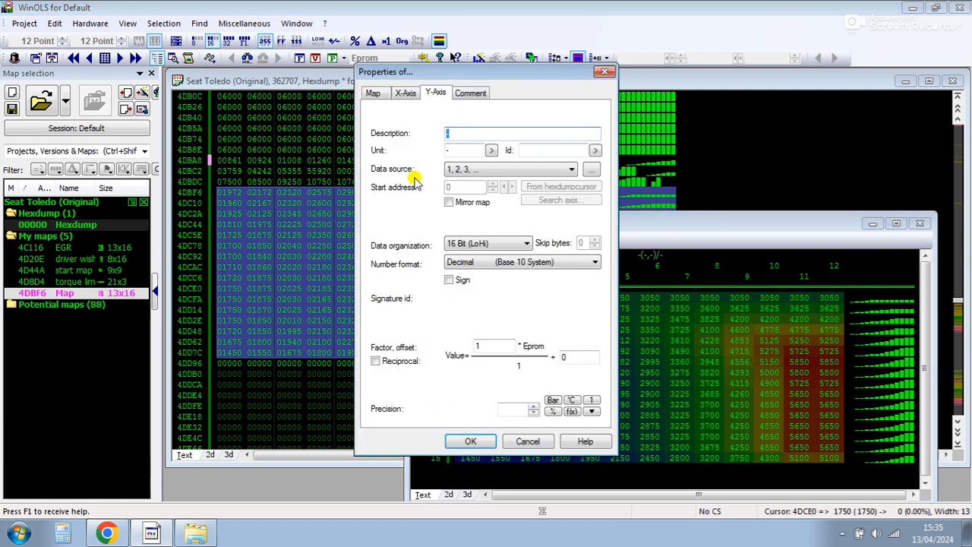
{"action": "left_click_drag", "start_coordinate": [457, 78], "coordinate": [570, 101]}
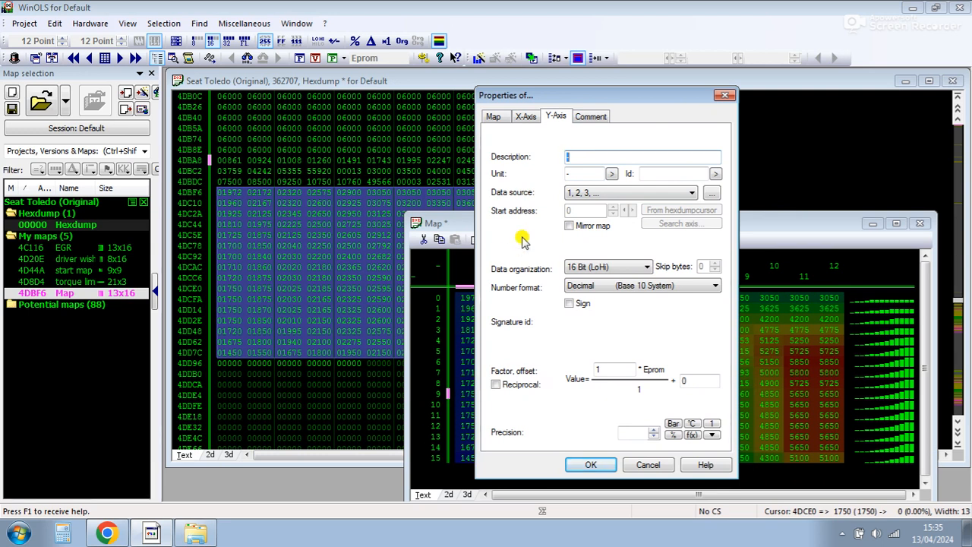
{"action": "left_click", "coordinate": [600, 196]}
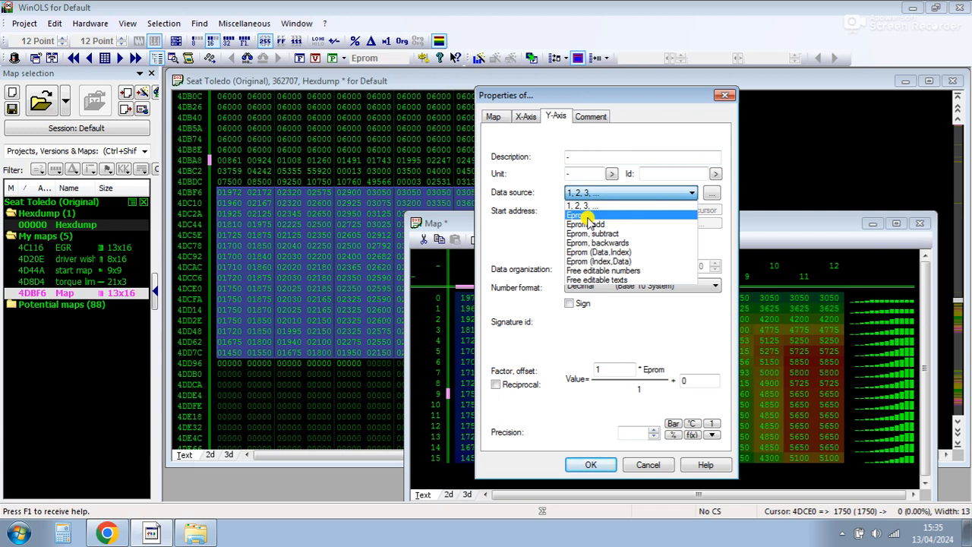
{"action": "left_click", "coordinate": [589, 217]}
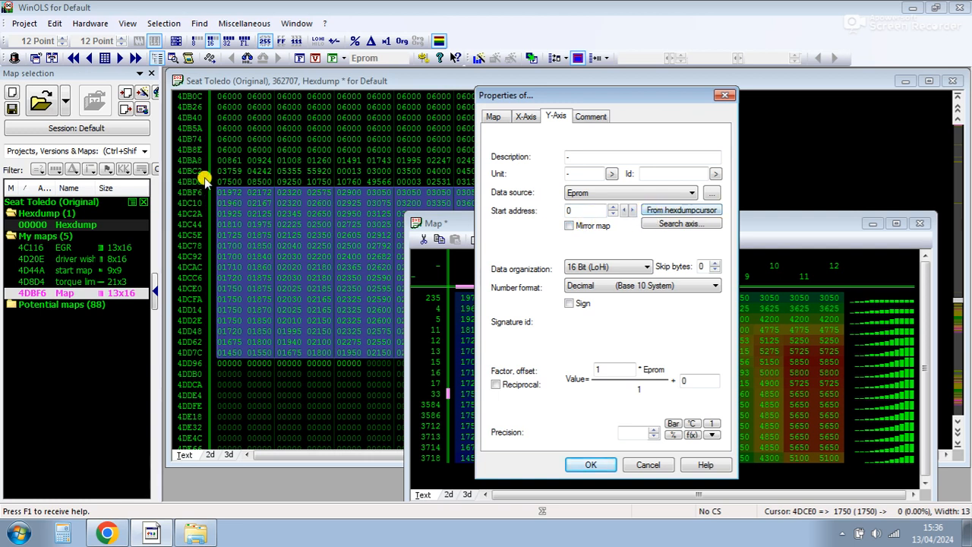
{"action": "left_click", "coordinate": [661, 212]}
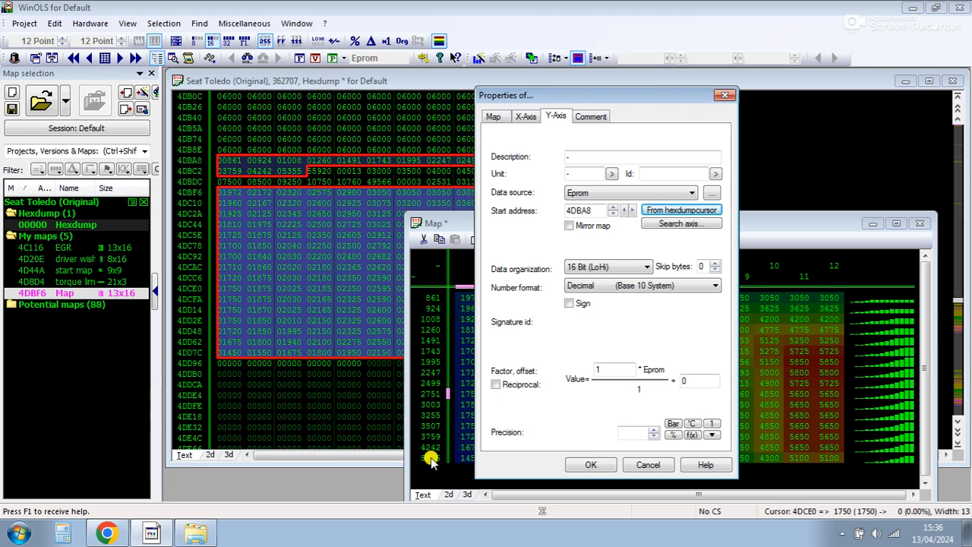
Describe the Y-axis as engine speed with the unit rpm and apply the axis properties
{"action": "left_click", "coordinate": [575, 157]}
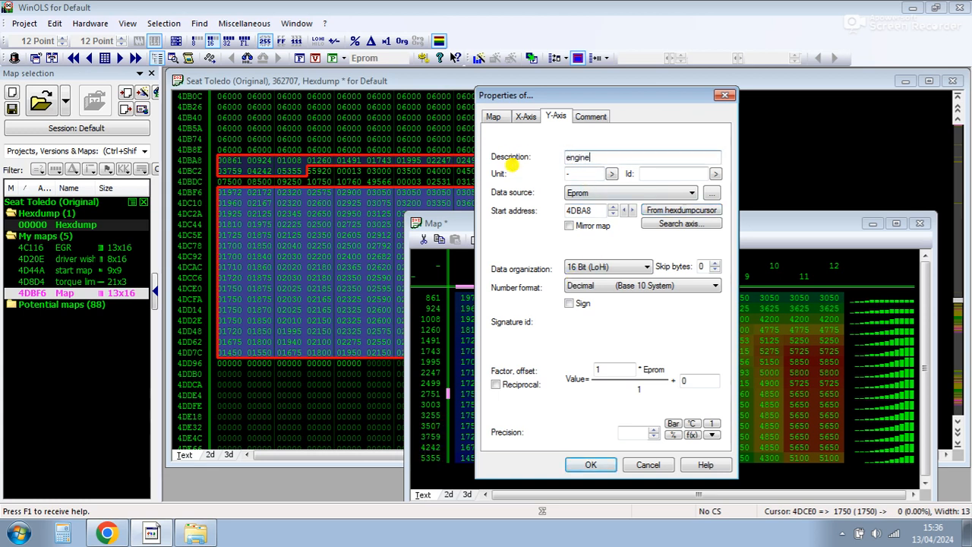
{"action": "key", "text": "Tab"}
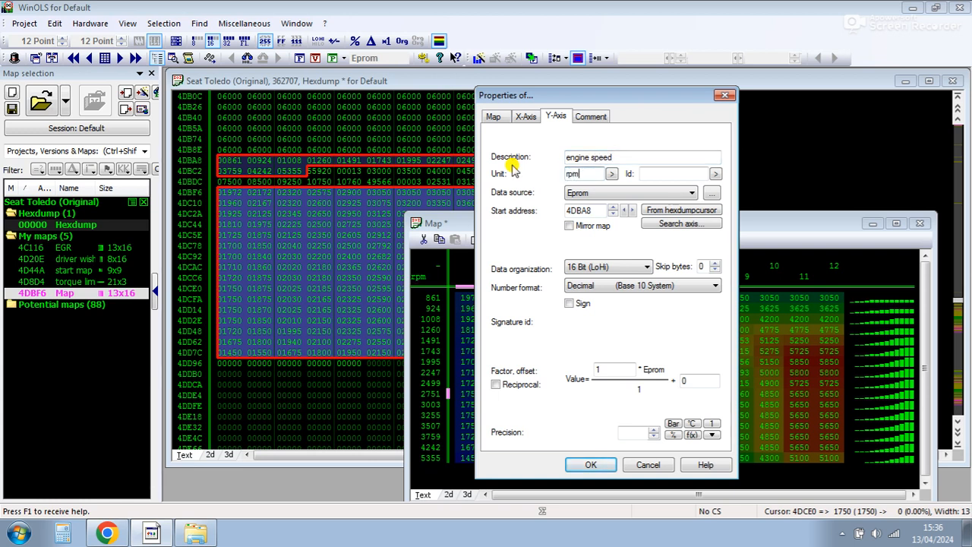
{"action": "key", "text": "Return"}
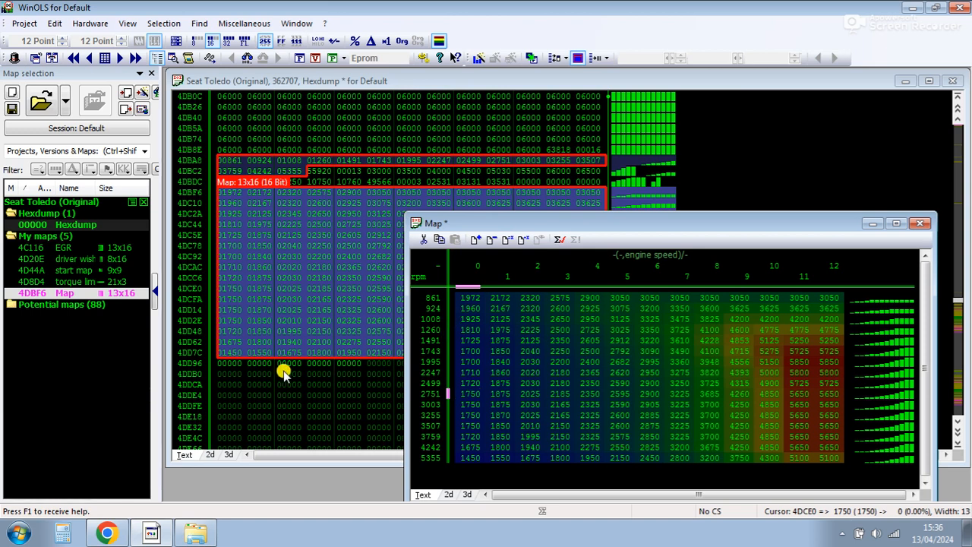
Place the hexdump cursor on 4DBCC, the first value after the axis length 13, to mark the X-axis start
{"action": "left_click", "coordinate": [284, 373]}
{"action": "left_click", "coordinate": [353, 171]}
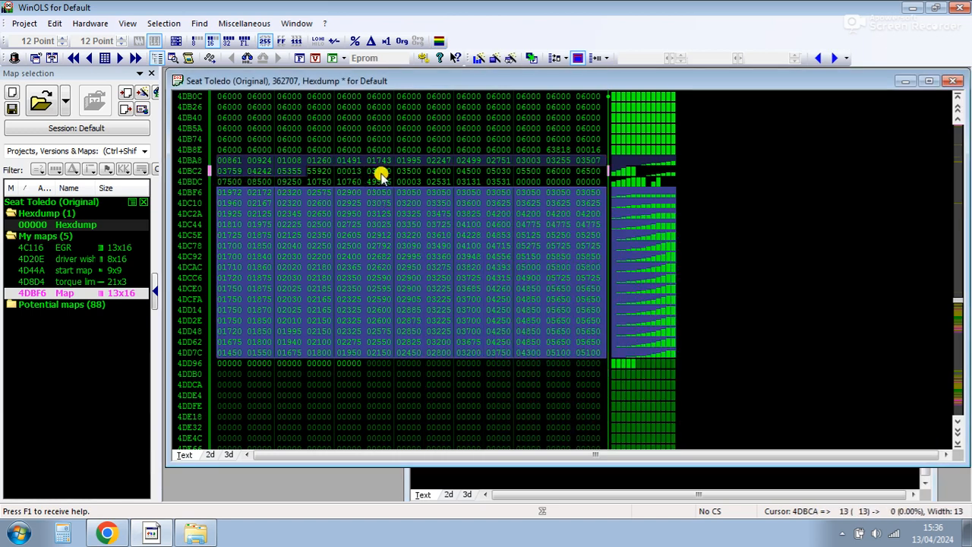
{"action": "left_click", "coordinate": [470, 475]}
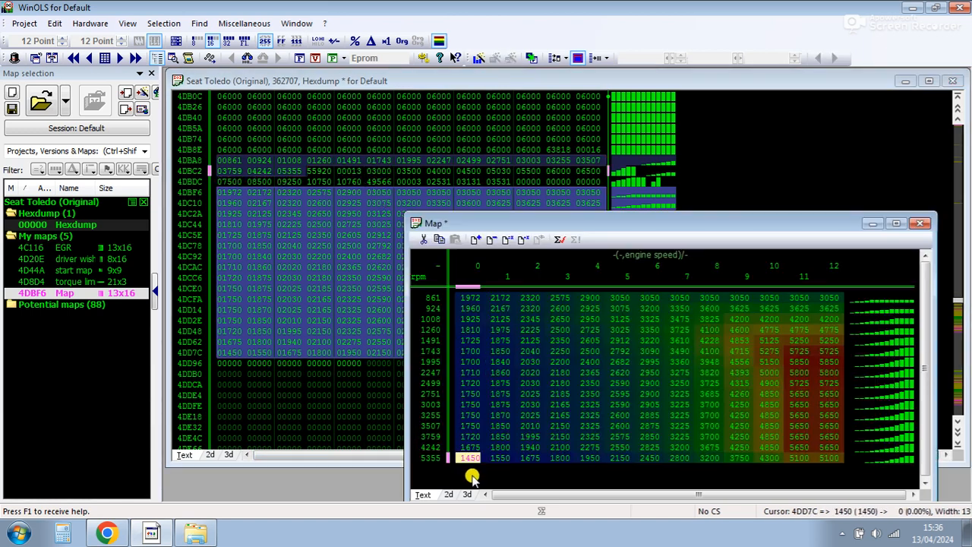
{"action": "left_click", "coordinate": [226, 414]}
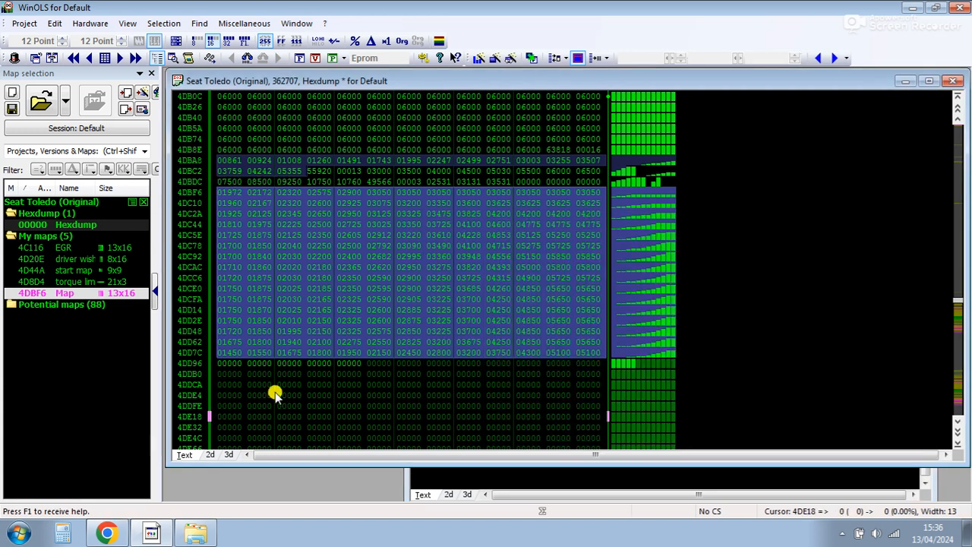
{"action": "left_click", "coordinate": [374, 174]}
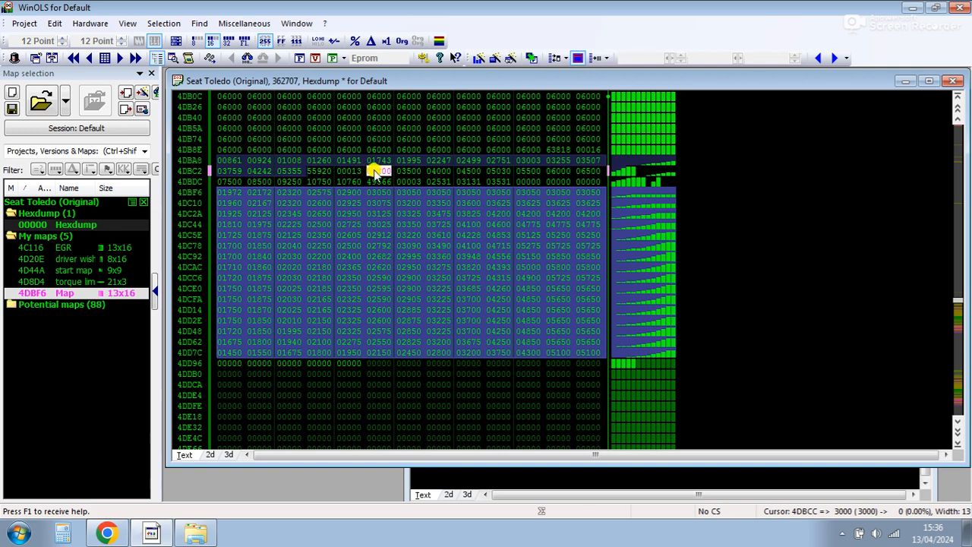
Set the map's X-axis data source to Eprom starting at hexdump cursor address 4DBCC, apply it and show the hexdump as a 2D graph
{"action": "left_click", "coordinate": [459, 475]}
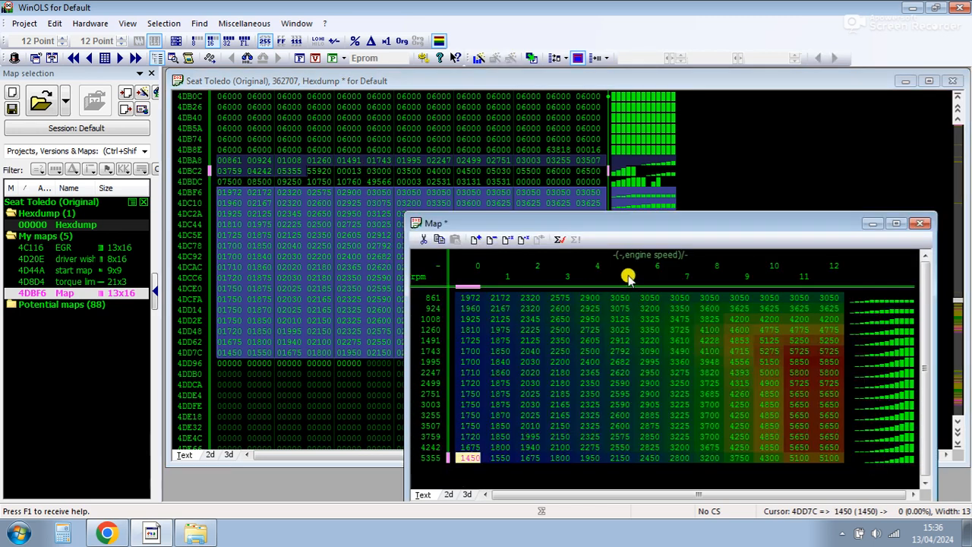
{"action": "double_click", "coordinate": [627, 276]}
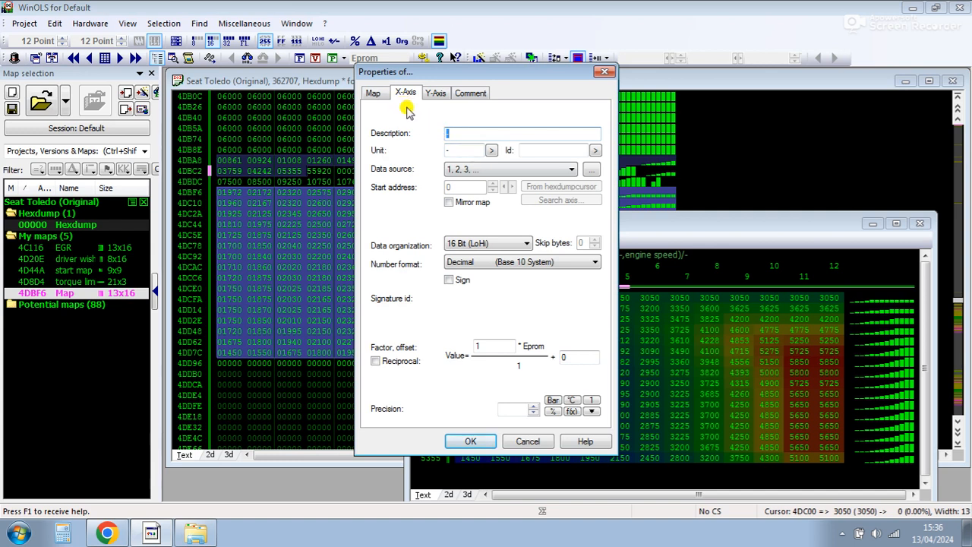
{"action": "left_click", "coordinate": [487, 169]}
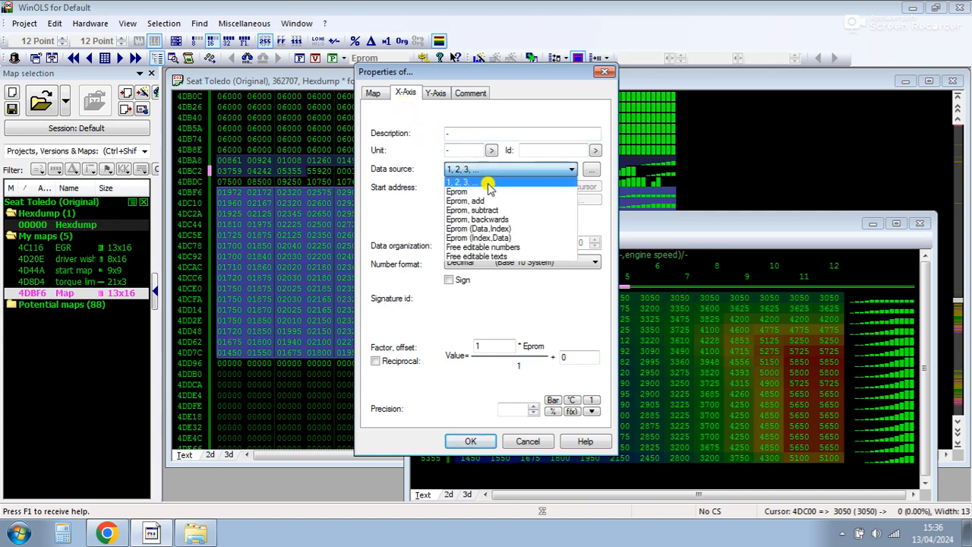
{"action": "left_click", "coordinate": [490, 191]}
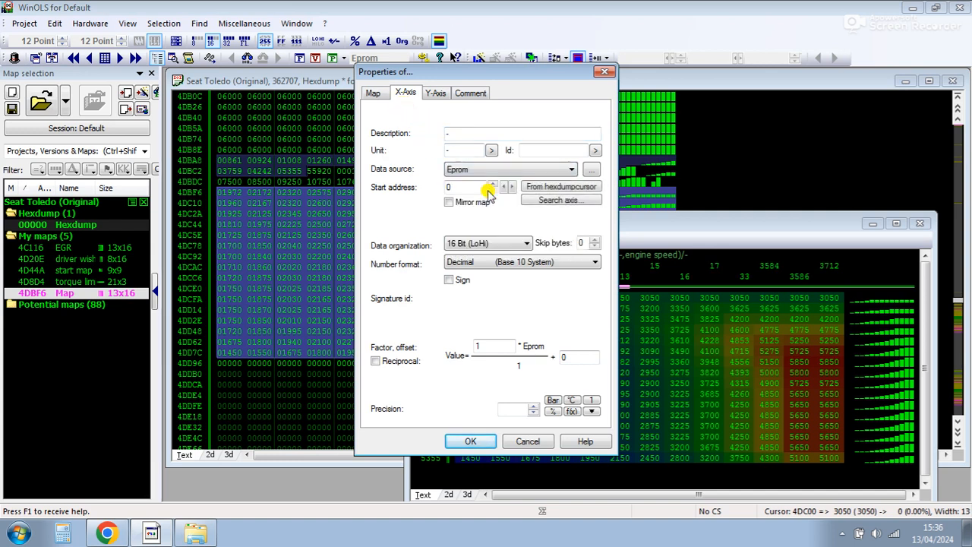
{"action": "left_click", "coordinate": [541, 188]}
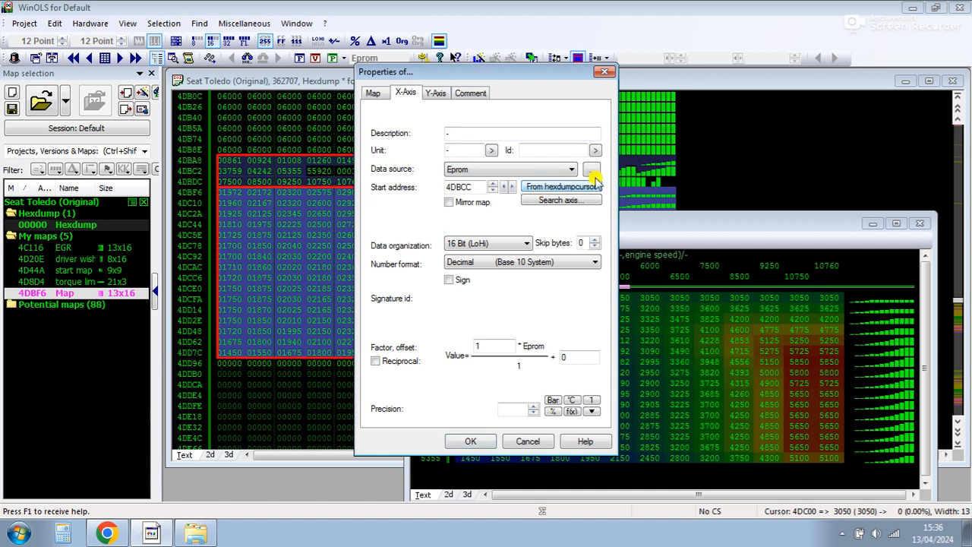
{"action": "left_click_drag", "start_coordinate": [510, 73], "coordinate": [252, 134]}
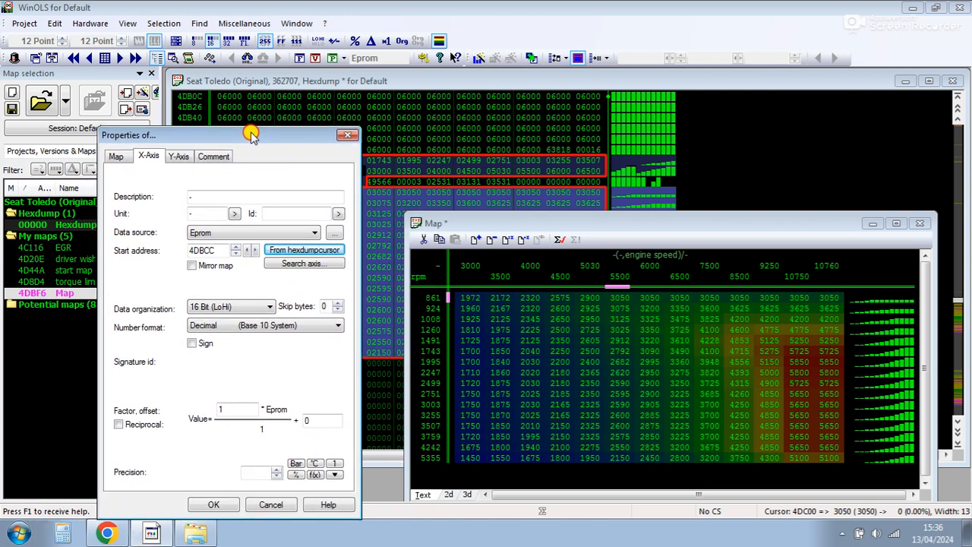
{"action": "left_click", "coordinate": [206, 506]}
{"action": "left_click", "coordinate": [210, 455]}
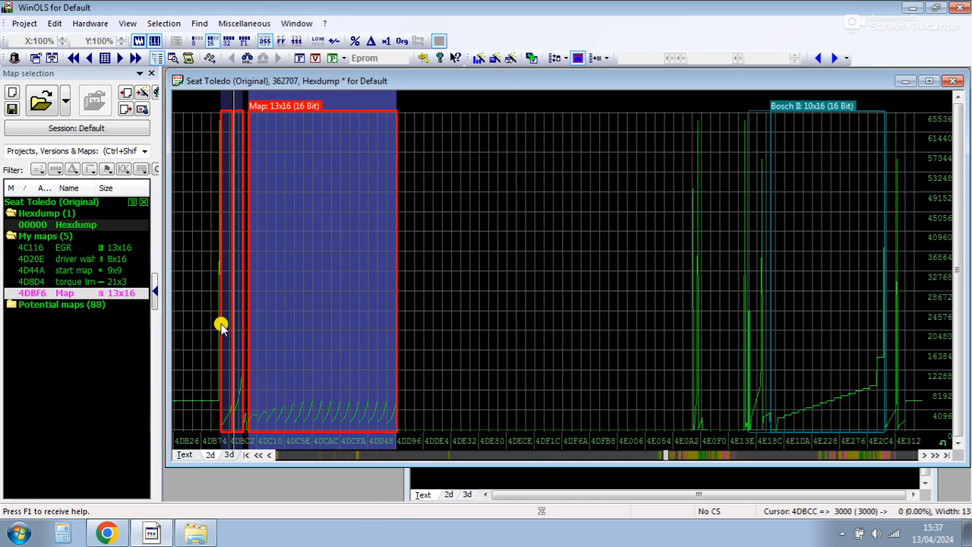
Bring the 13x16 map window forward and describe its X-axis as MAF with the unit mg
{"action": "left_click", "coordinate": [521, 490]}
{"action": "left_click_drag", "start_coordinate": [636, 224], "coordinate": [554, 217]}
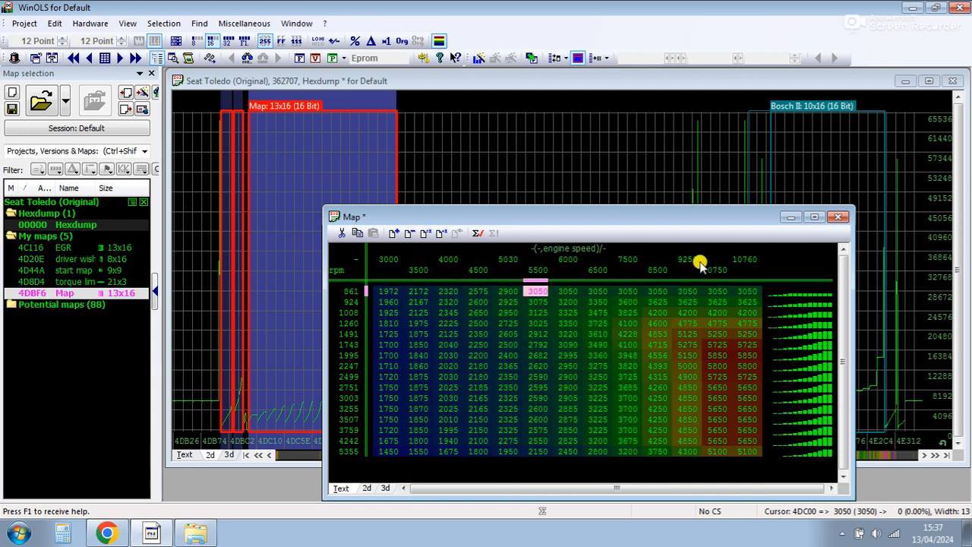
{"action": "double_click", "coordinate": [628, 259]}
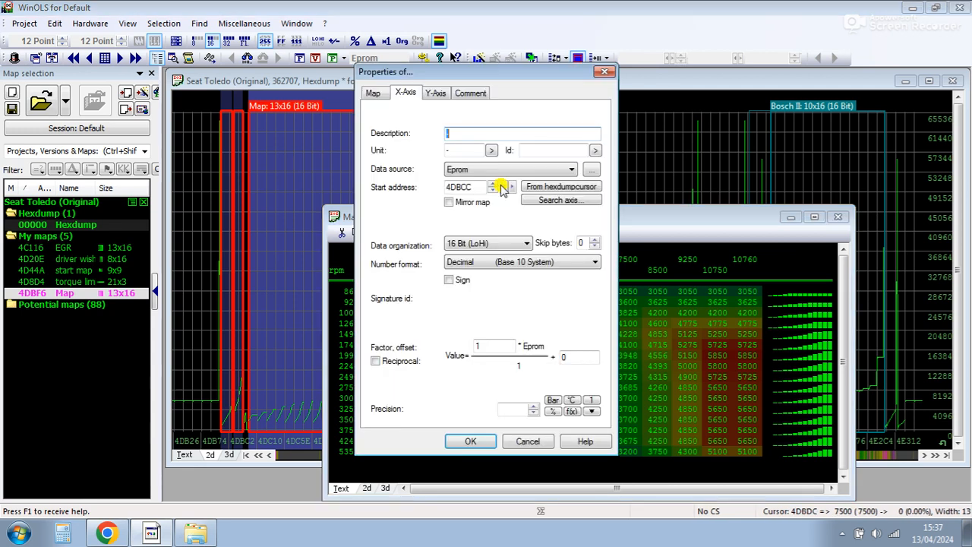
{"action": "left_click_drag", "start_coordinate": [437, 72], "coordinate": [167, 90]}
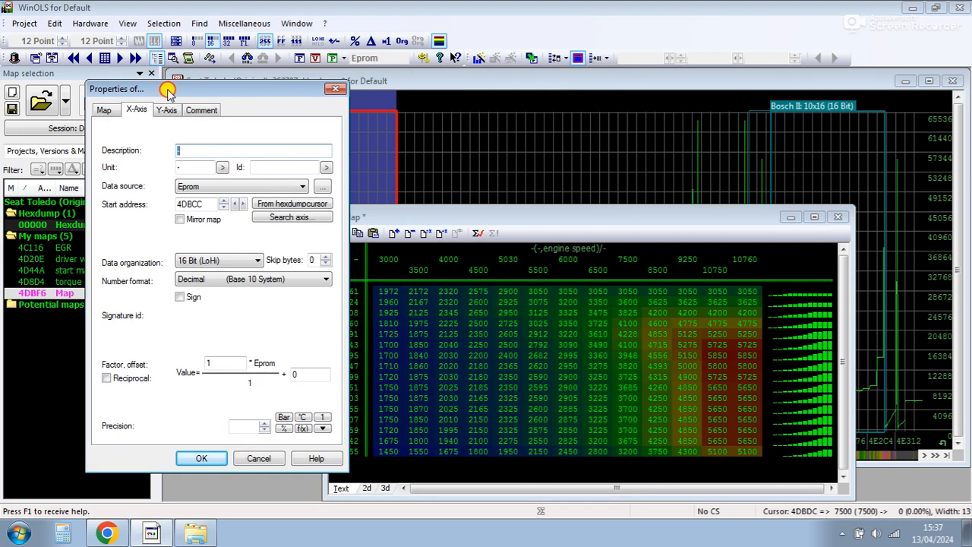
{"action": "type", "text": "MAF"}
{"action": "key", "text": "Tab"}
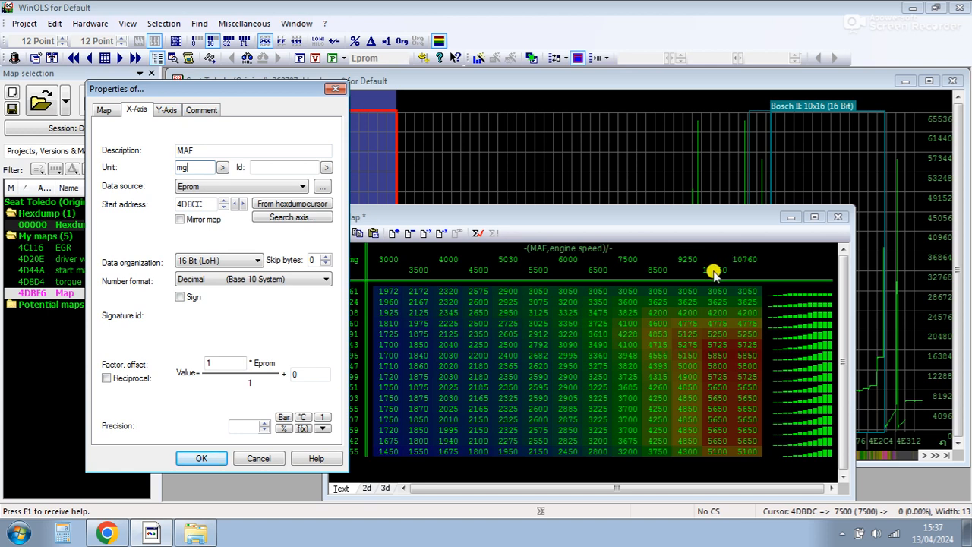
Set the MAF axis factor to 0.1 and apply the axis properties
{"action": "double_click", "coordinate": [225, 363]}
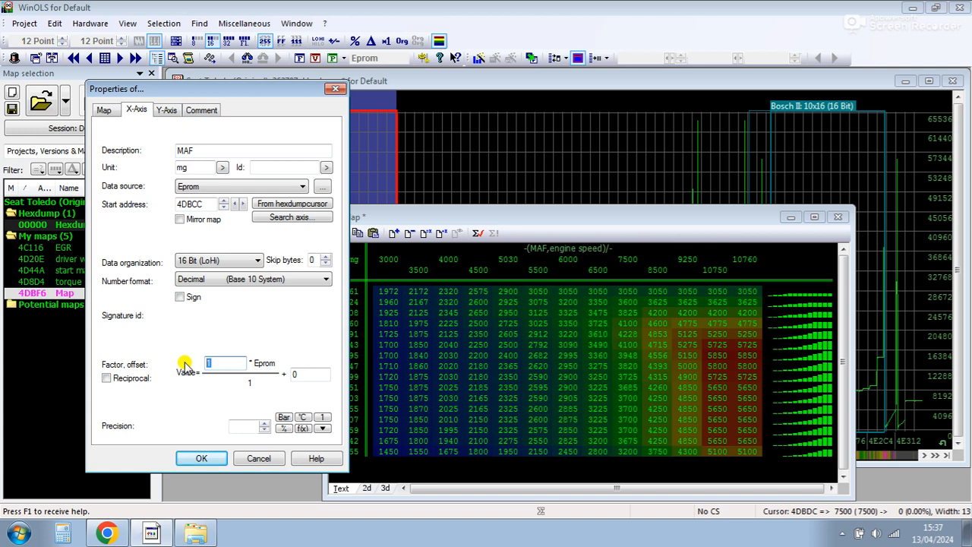
{"action": "type", "text": "0.1"}
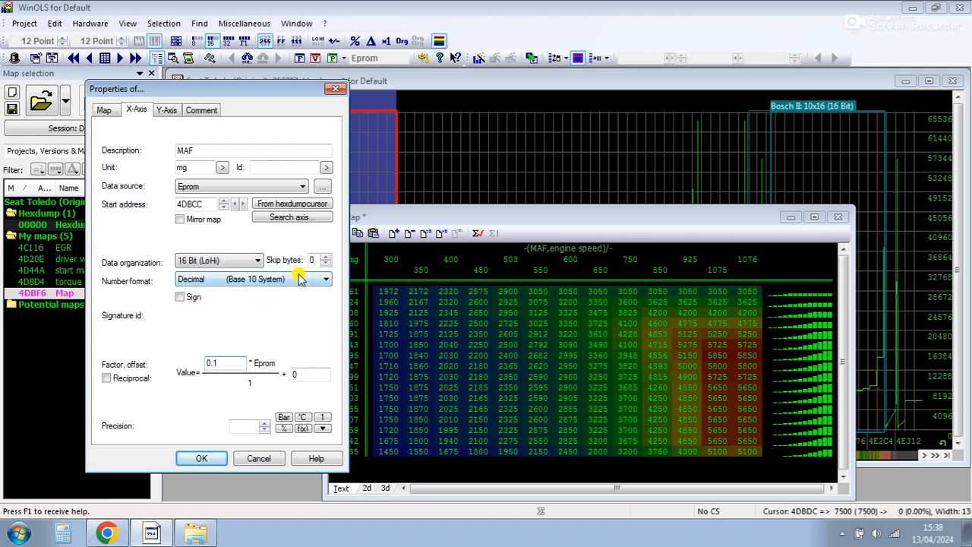
{"action": "left_click", "coordinate": [220, 463]}
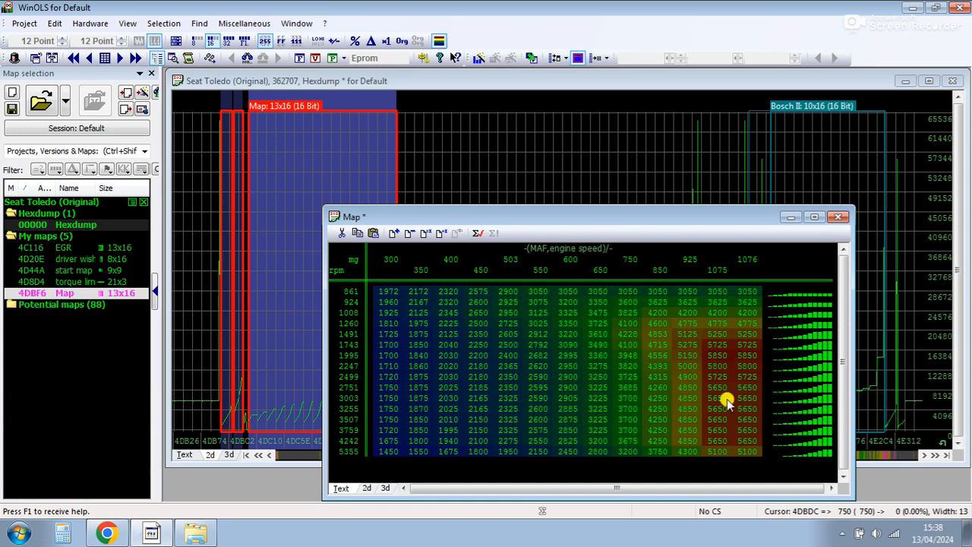
Describe the map's values as iq with the unit mg in the map properties
{"action": "double_click", "coordinate": [597, 357]}
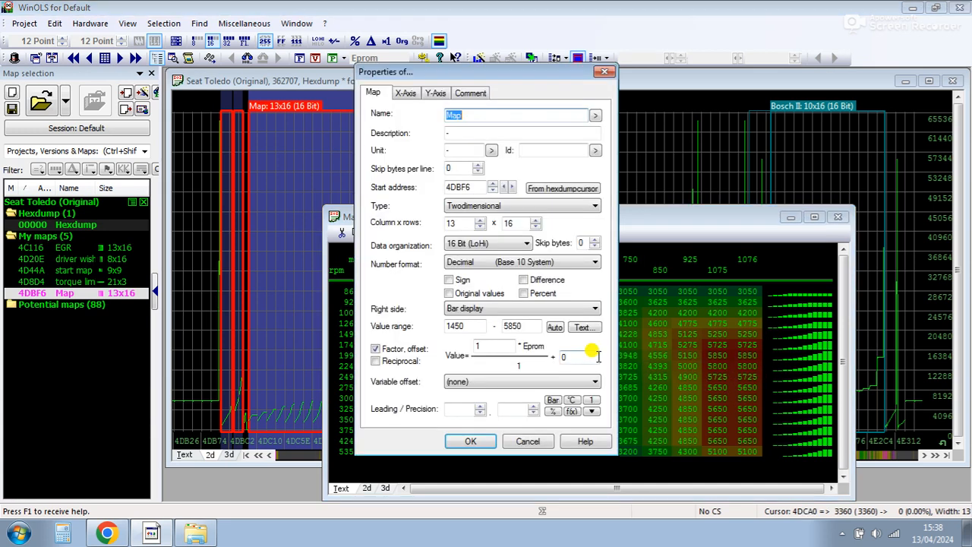
{"action": "left_click", "coordinate": [456, 133]}
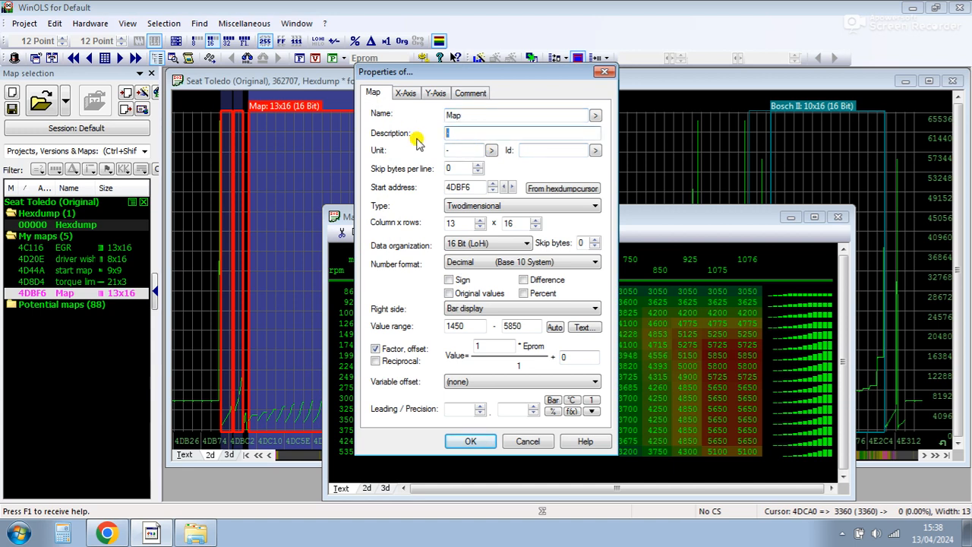
{"action": "type", "text": "iq"}
{"action": "key", "text": "Tab"}
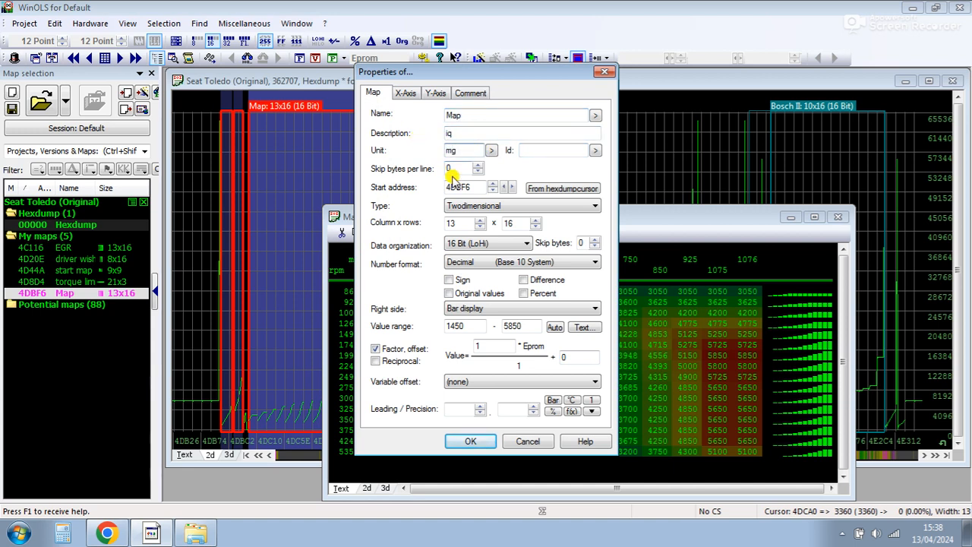
Set the factor of the map's values to 0.01 and apply the map properties
{"action": "double_click", "coordinate": [489, 347]}
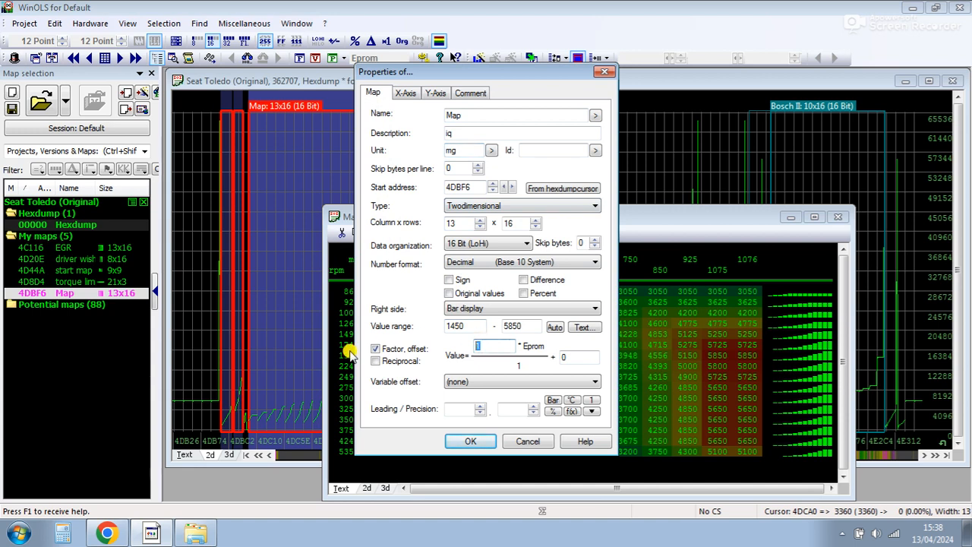
{"action": "type", "text": "0."}
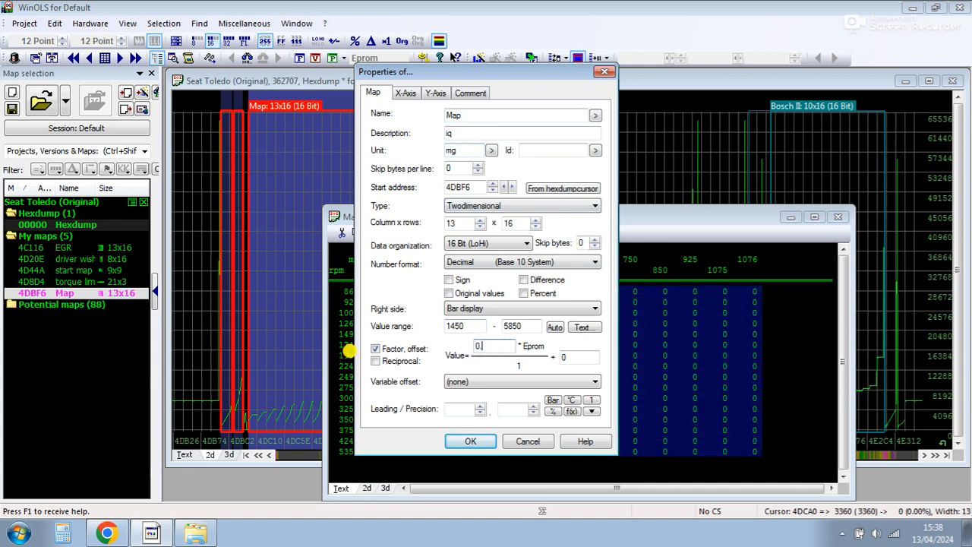
{"action": "type", "text": "01"}
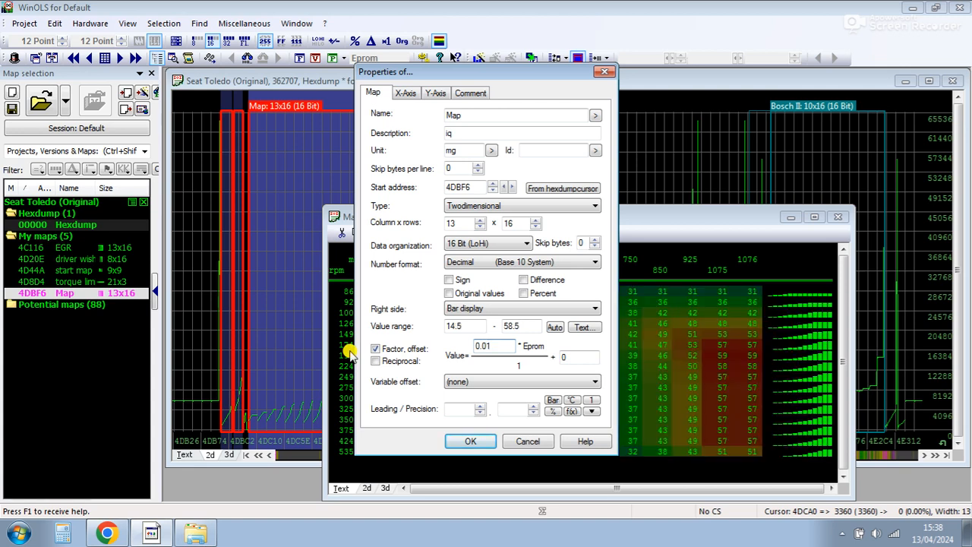
{"action": "left_click", "coordinate": [463, 443]}
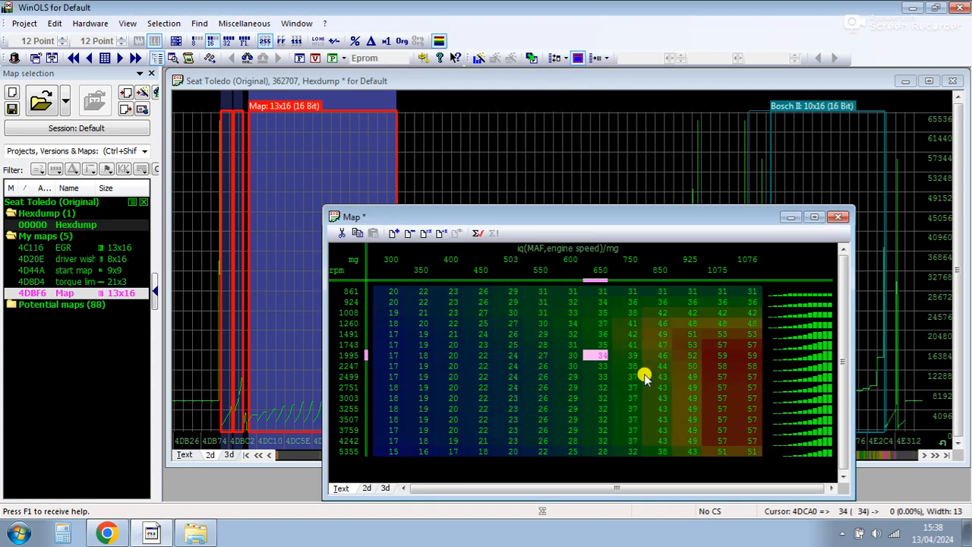
Rename the 13x16 map as "smoke limiter" and apply the new name
{"action": "left_click_drag", "start_coordinate": [520, 218], "coordinate": [495, 141]}
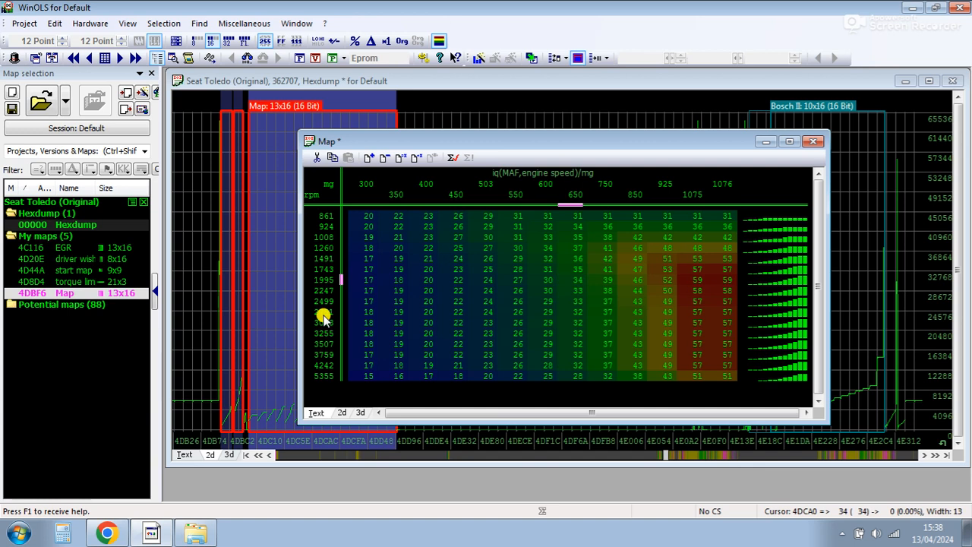
{"action": "double_click", "coordinate": [559, 306]}
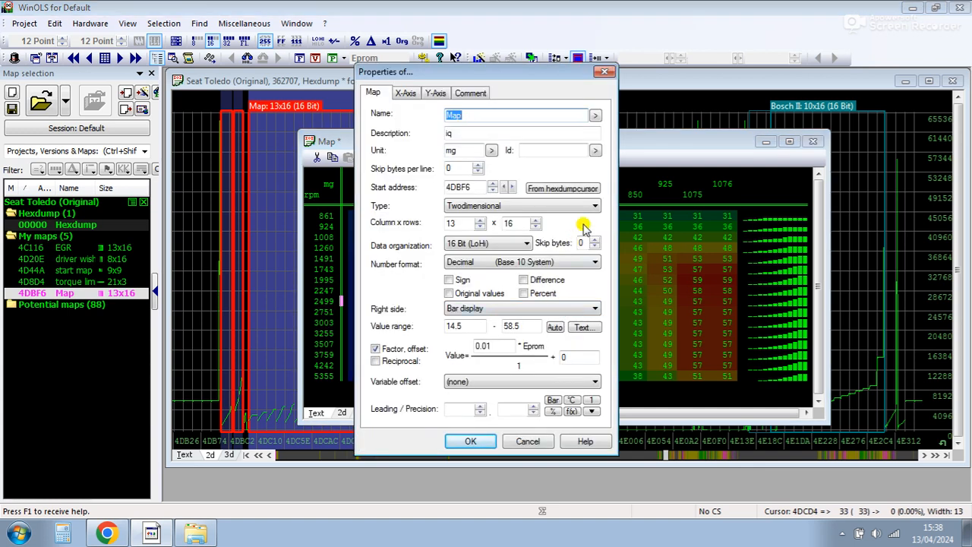
{"action": "type", "text": "smoke "}
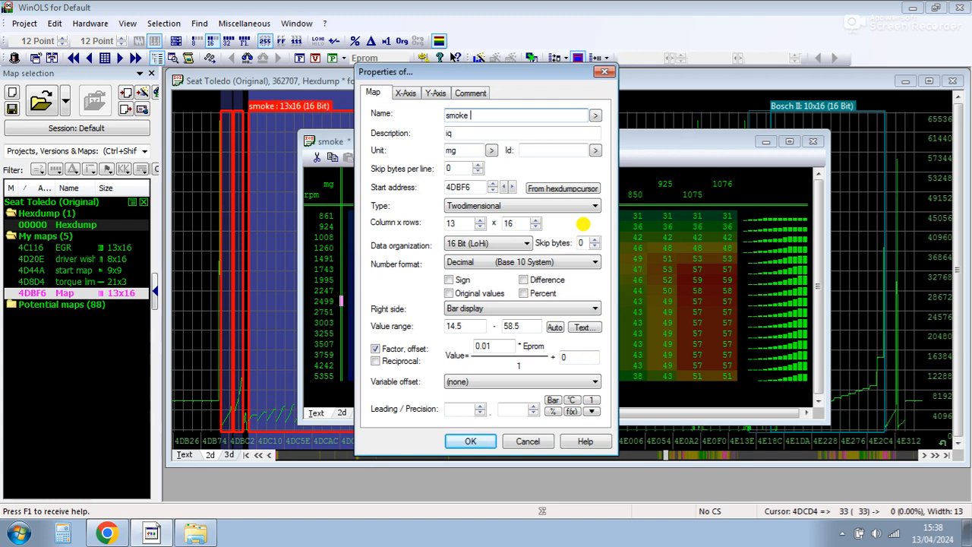
{"action": "type", "text": "limiter"}
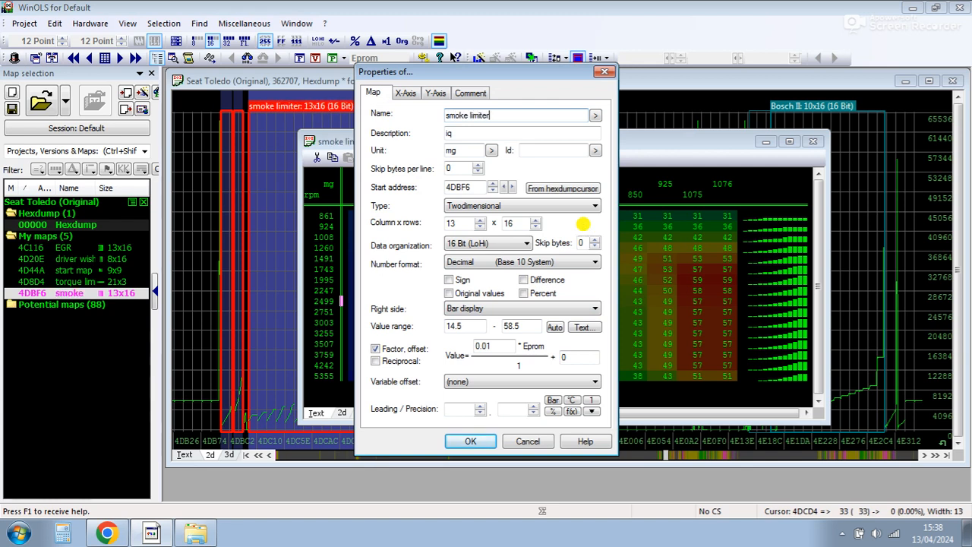
{"action": "key", "text": "Return"}
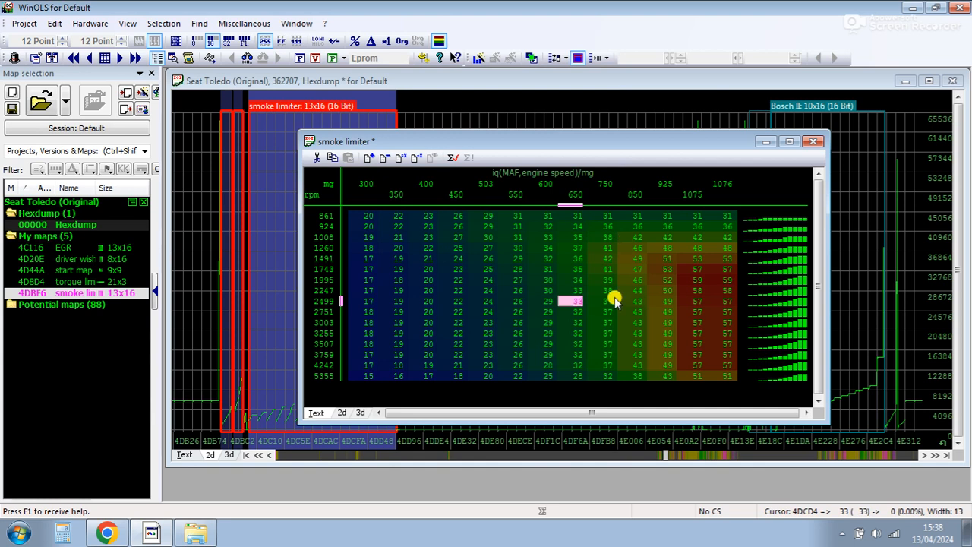
Compare the smoke limiter map's text and 2D graph views in the hexdump, finishing in the text view
{"action": "left_click", "coordinate": [287, 392]}
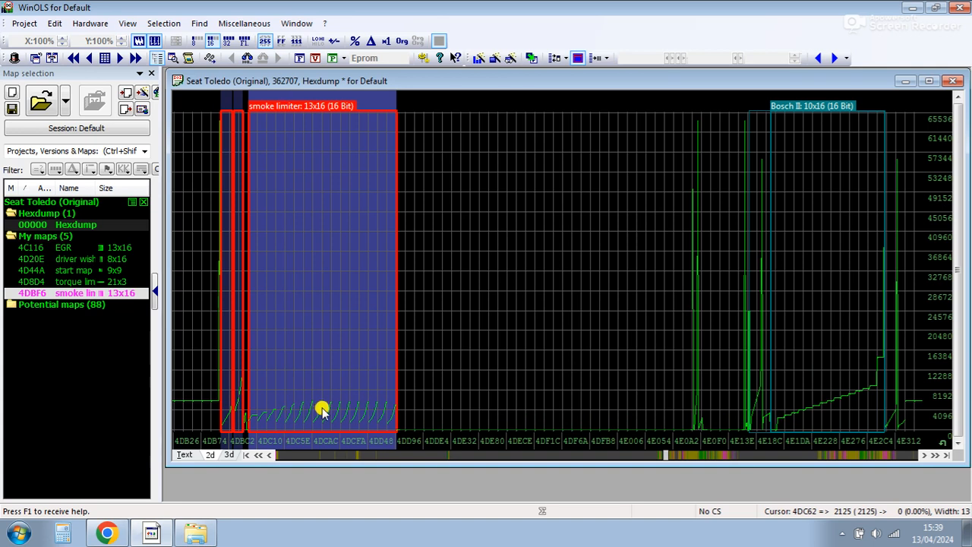
{"action": "left_click", "coordinate": [184, 454]}
{"action": "left_click", "coordinate": [368, 139]}
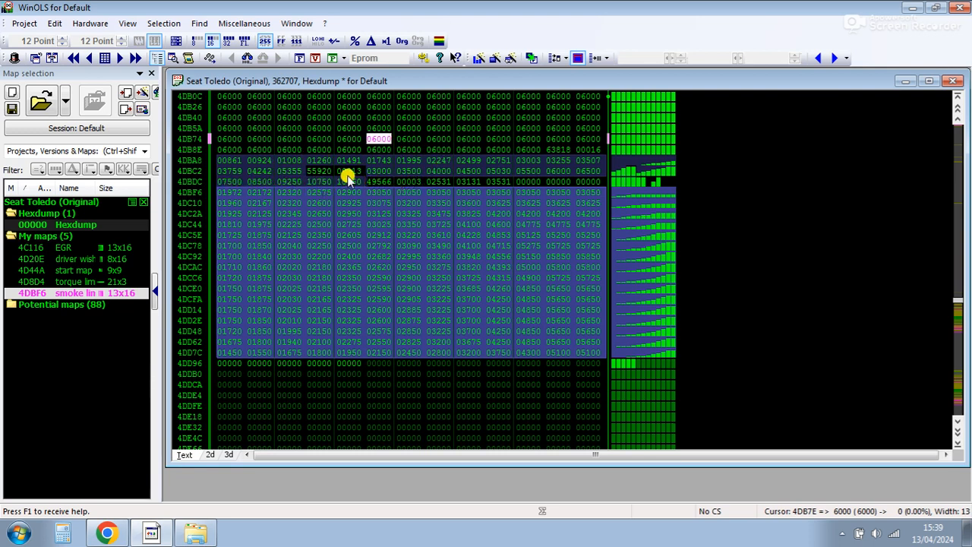
{"action": "left_click", "coordinate": [349, 224]}
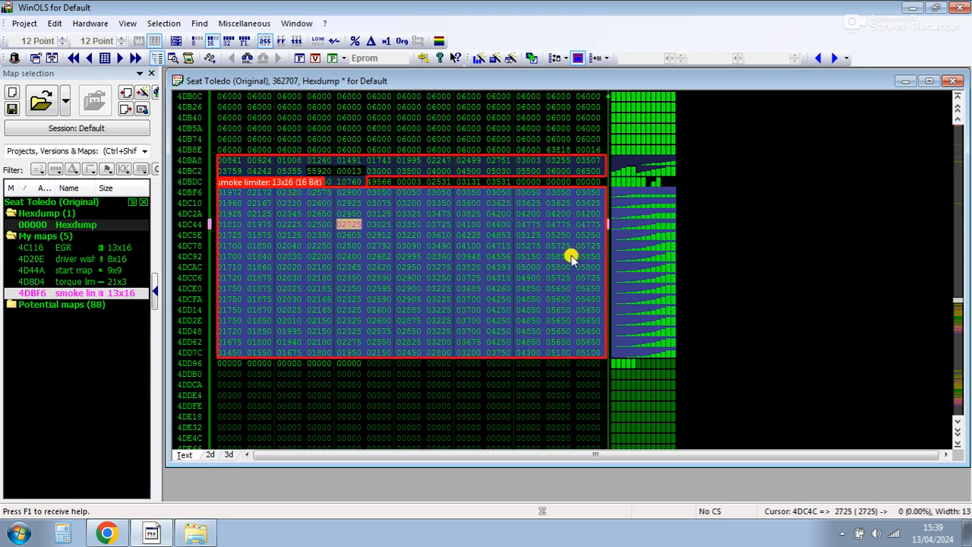
{"action": "left_click", "coordinate": [210, 453]}
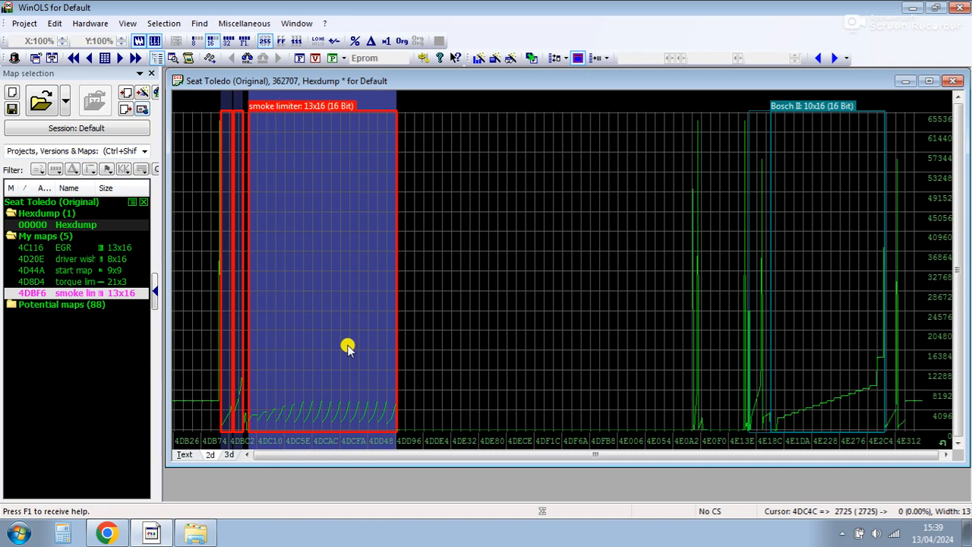
{"action": "left_click", "coordinate": [181, 455]}
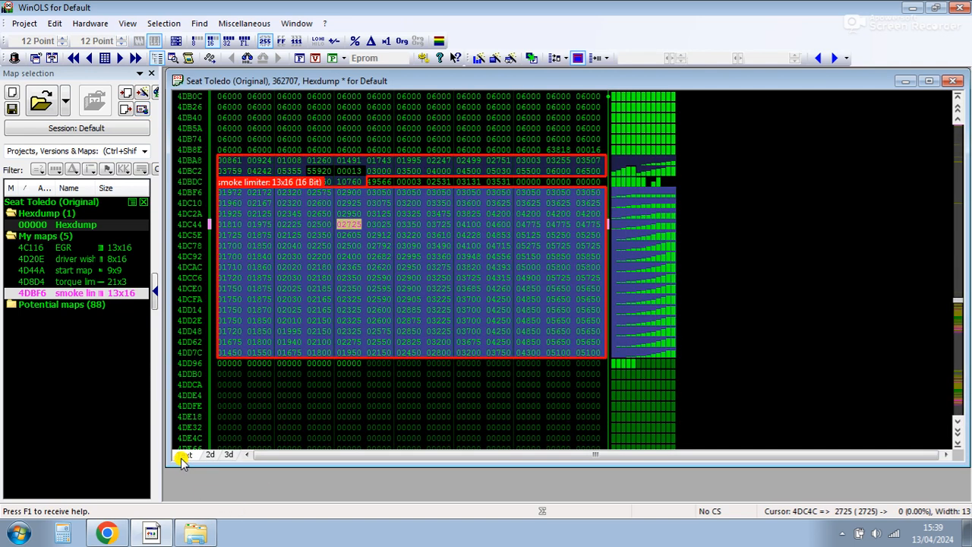
Shift the column offset of the hexdump text back and forth to see how the smoke limiter rows realign
{"action": "key", "text": "ctrl+Right"}
{"action": "key", "text": "ctrl+Right"}
{"action": "key", "text": "ctrl+Right"}
{"action": "key", "text": "ctrl+Right"}
{"action": "key", "text": "ctrl+Right"}
{"action": "key", "text": "ctrl+Right"}
{"action": "key", "text": "ctrl+Right"}
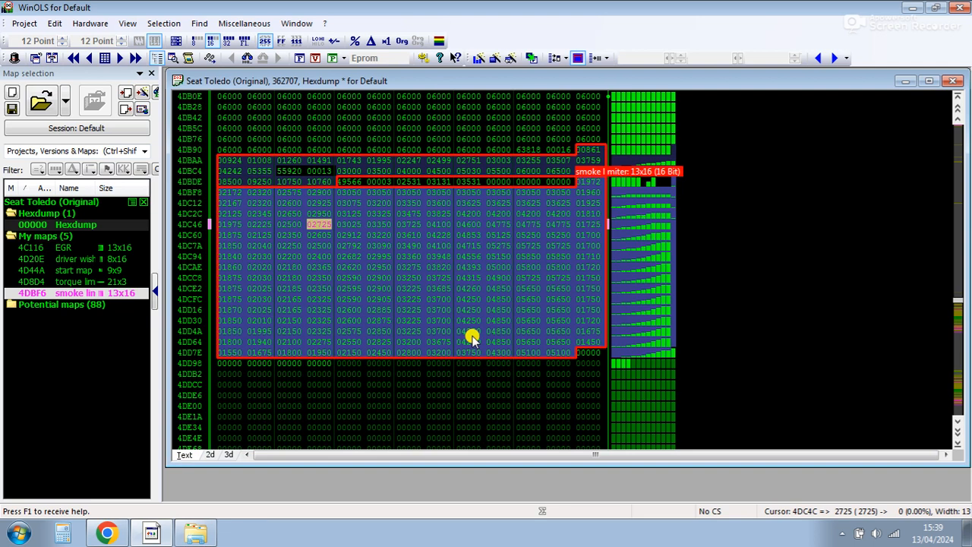
{"action": "key", "text": "ctrl+Left"}
{"action": "key", "text": "ctrl+Left"}
{"action": "key", "text": "ctrl+Left"}
{"action": "key", "text": "ctrl+Left"}
{"action": "key", "text": "ctrl+Left"}
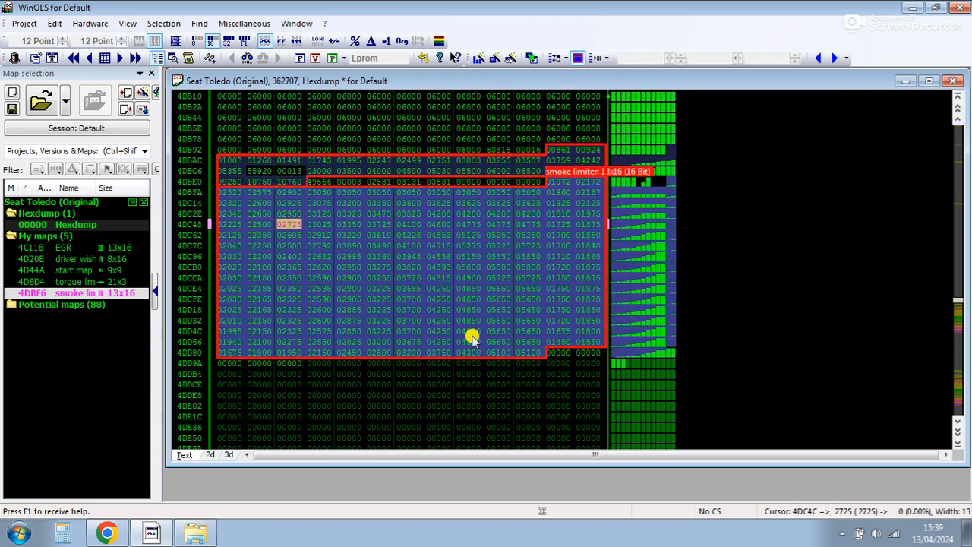
Move the hexdump cursor through the smoke limiter values to address 4DCA6
{"action": "key", "text": "Right"}
{"action": "key", "text": "Right"}
{"action": "key", "text": "Right"}
{"action": "key", "text": "Right"}
{"action": "key", "text": "Right"}
{"action": "key", "text": "Right"}
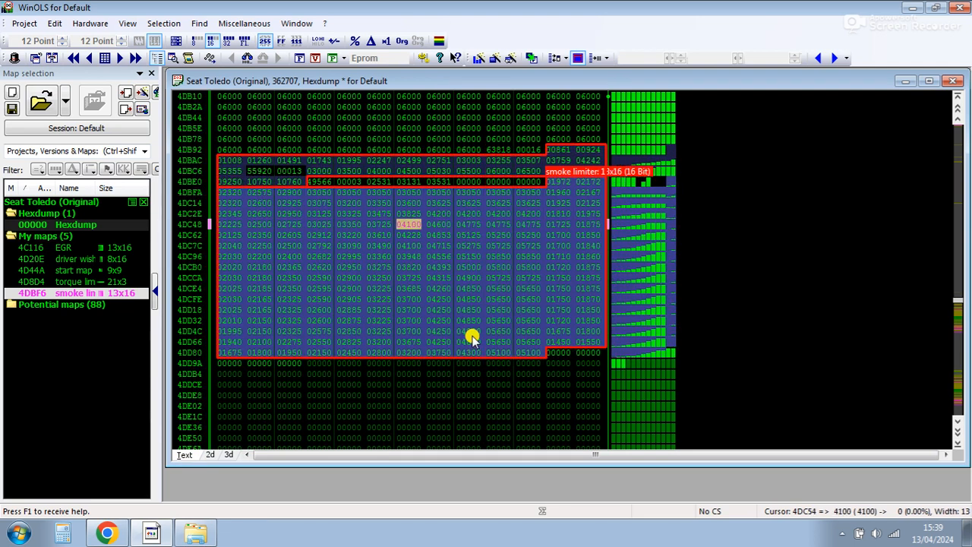
{"action": "key", "text": "Down"}
{"action": "key", "text": "Down"}
{"action": "key", "text": "Down"}
{"action": "key", "text": "Up"}
{"action": "key", "text": "Up"}
{"action": "key", "text": "Down"}
{"action": "key", "text": "Down"}
Try a hexdump width of 15 columns, then restore 13 and realign the rows to the map start 4DBF6
{"action": "key", "text": "shift+w"}
{"action": "key", "text": "shift+w"}
{"action": "key", "text": "shift+w"}
{"action": "key", "text": "shift+w"}
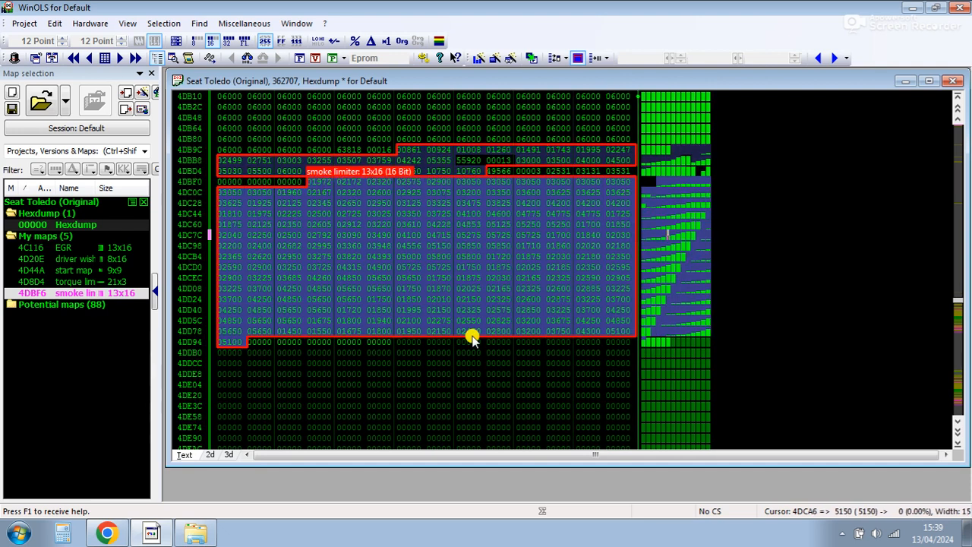
{"action": "key", "text": "shift+w"}
{"action": "key", "text": "w"}
{"action": "key", "text": "w"}
{"action": "key", "text": "w"}
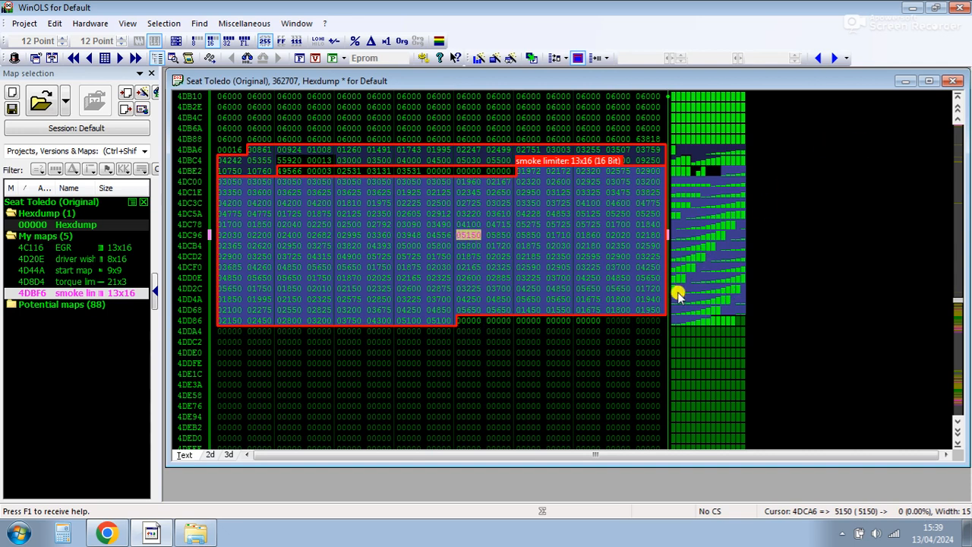
{"action": "key", "text": "w"}
{"action": "key", "text": "w"}
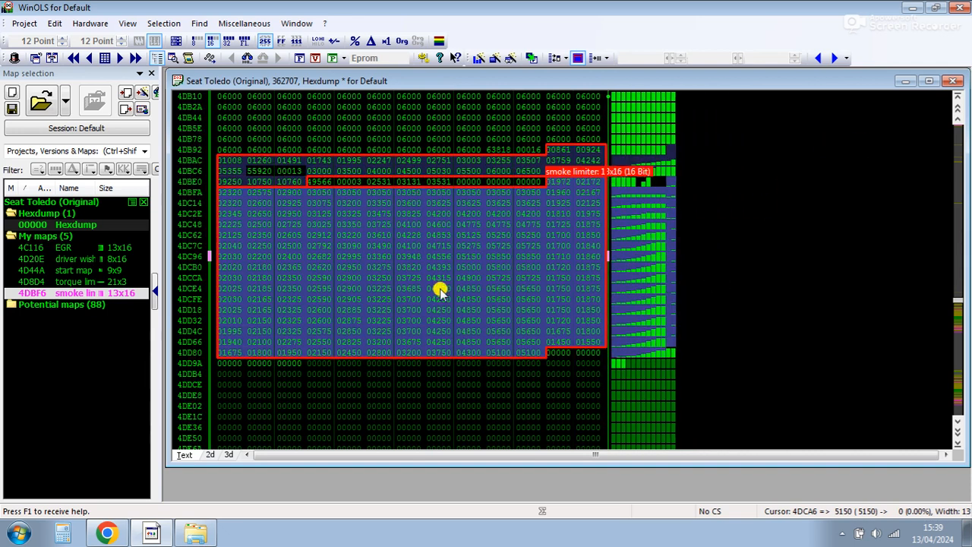
{"action": "key", "text": "ctrl+Left"}
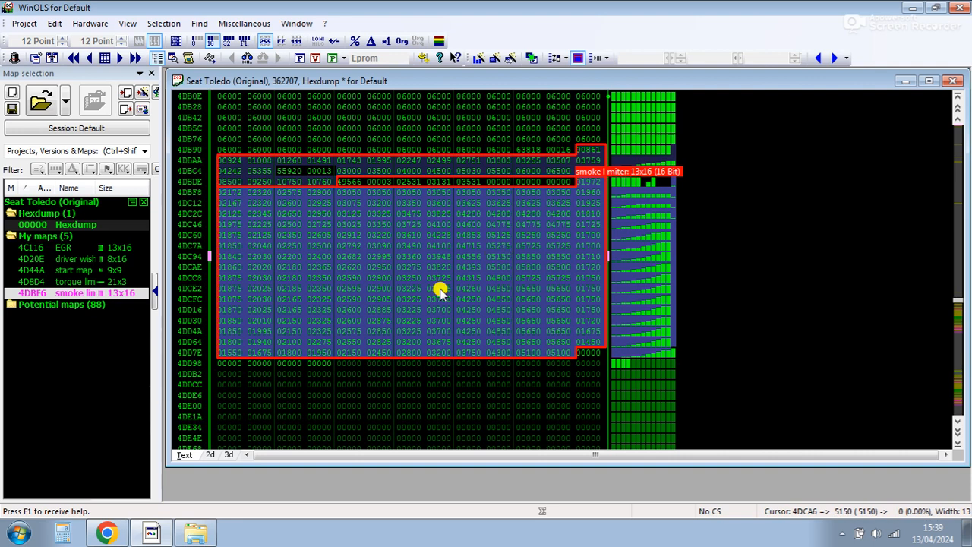
{"action": "key", "text": "ctrl+Left"}
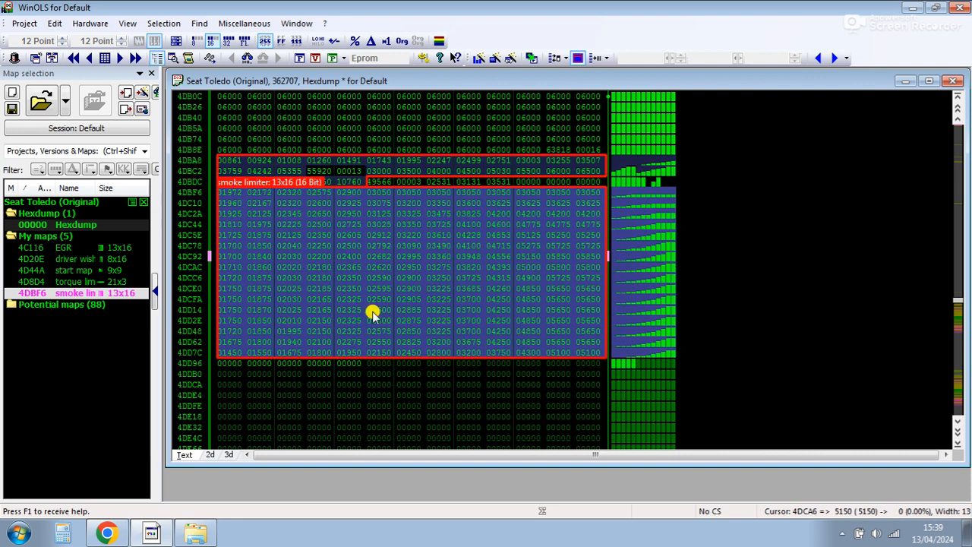
Show the hexdump as a 2D graph and go back to the area before the driver wish map
{"action": "left_click", "coordinate": [210, 456]}
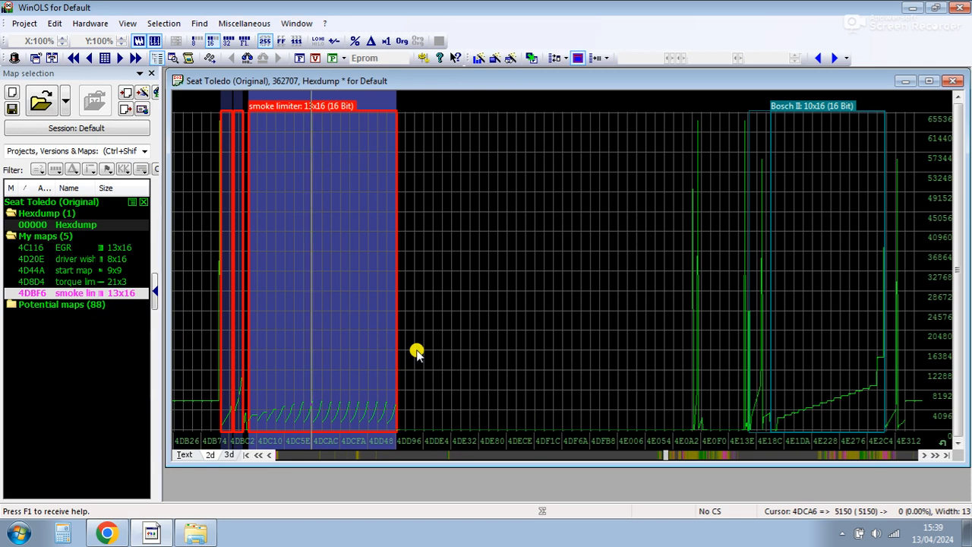
{"action": "left_click", "coordinate": [484, 456]}
{"action": "left_click", "coordinate": [484, 455]}
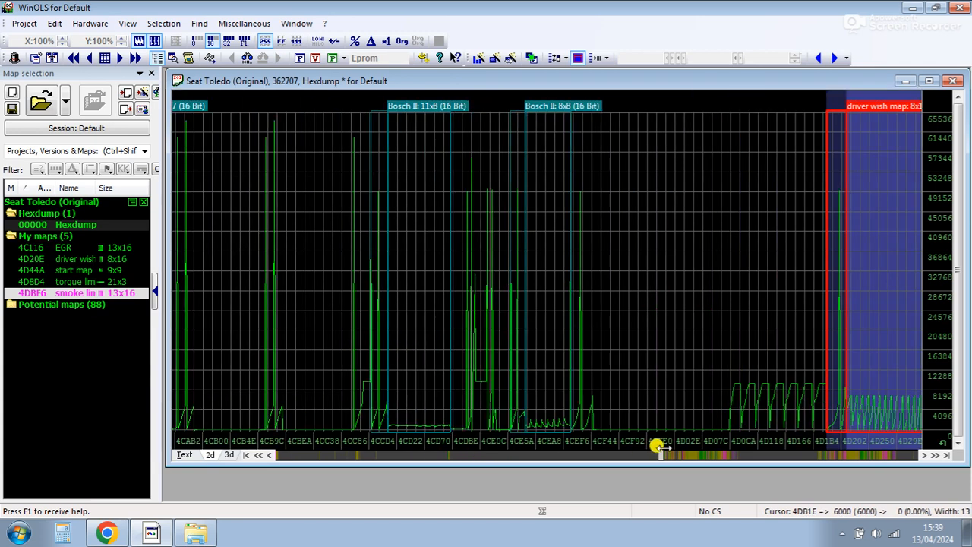
Reduce the hexdump window's height and close the smoke limiter map window behind it
{"action": "left_click_drag", "start_coordinate": [661, 461], "coordinate": [677, 341]}
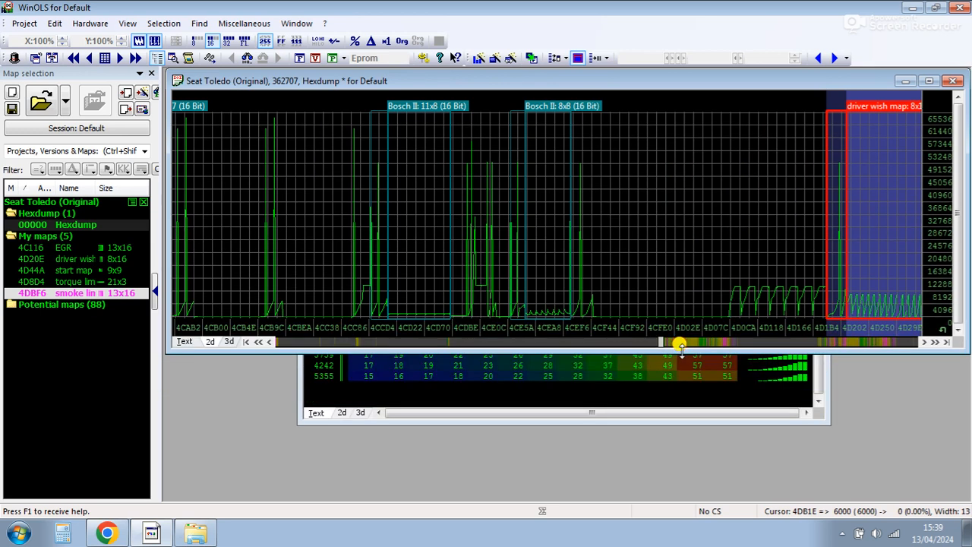
{"action": "left_click", "coordinate": [686, 408]}
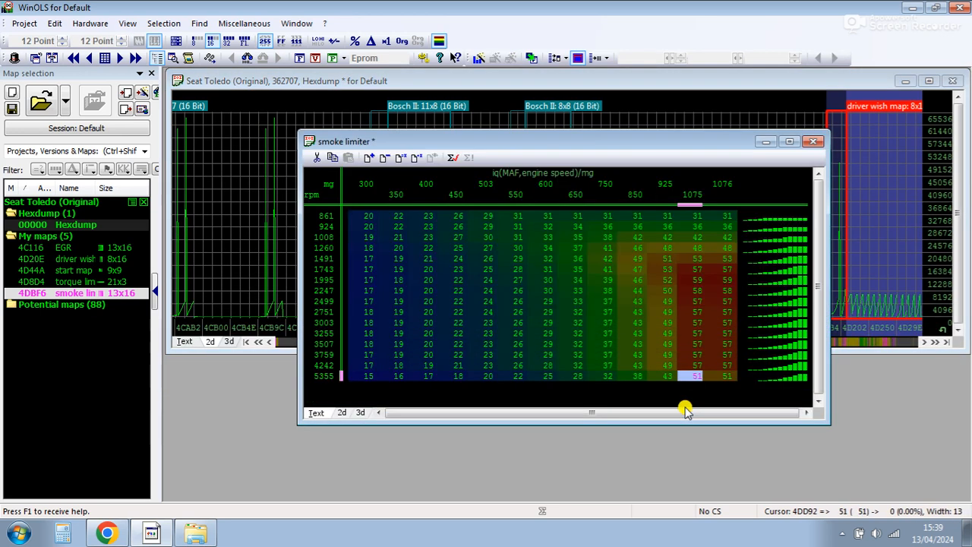
{"action": "left_click", "coordinate": [813, 142]}
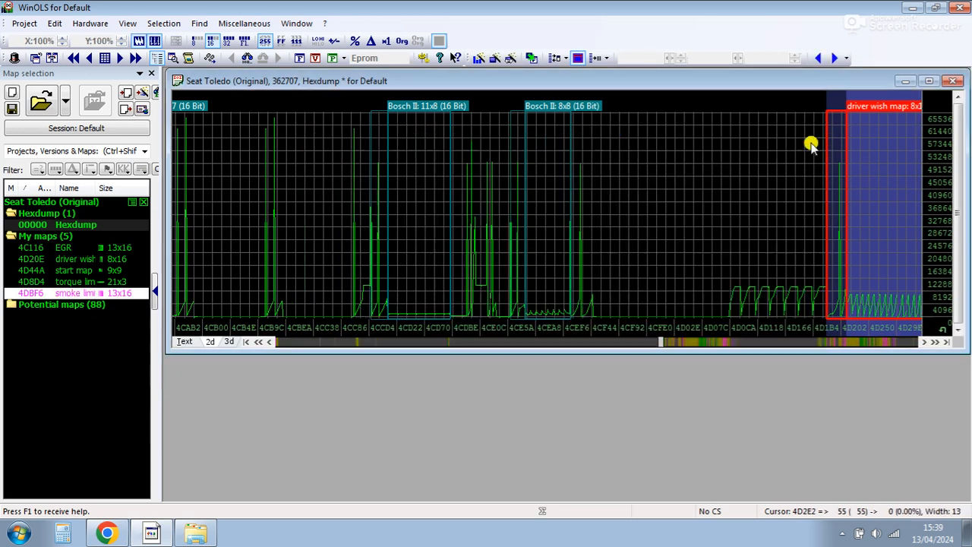
Browse the 2D hexdump forward to the area around the torque limiter and smoke limiter maps
{"action": "left_click", "coordinate": [935, 342]}
{"action": "left_click_drag", "start_coordinate": [938, 344], "coordinate": [938, 343]}
{"action": "left_click", "coordinate": [689, 341]}
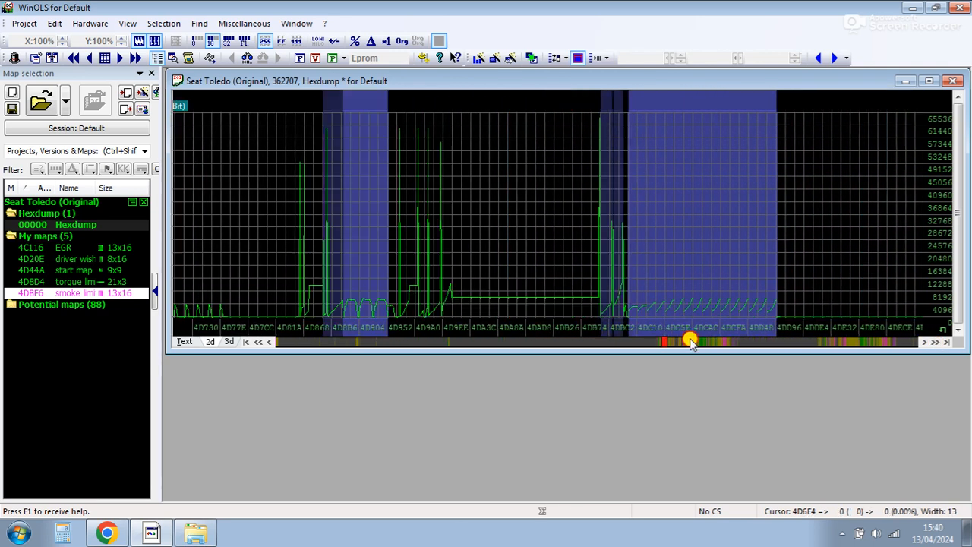